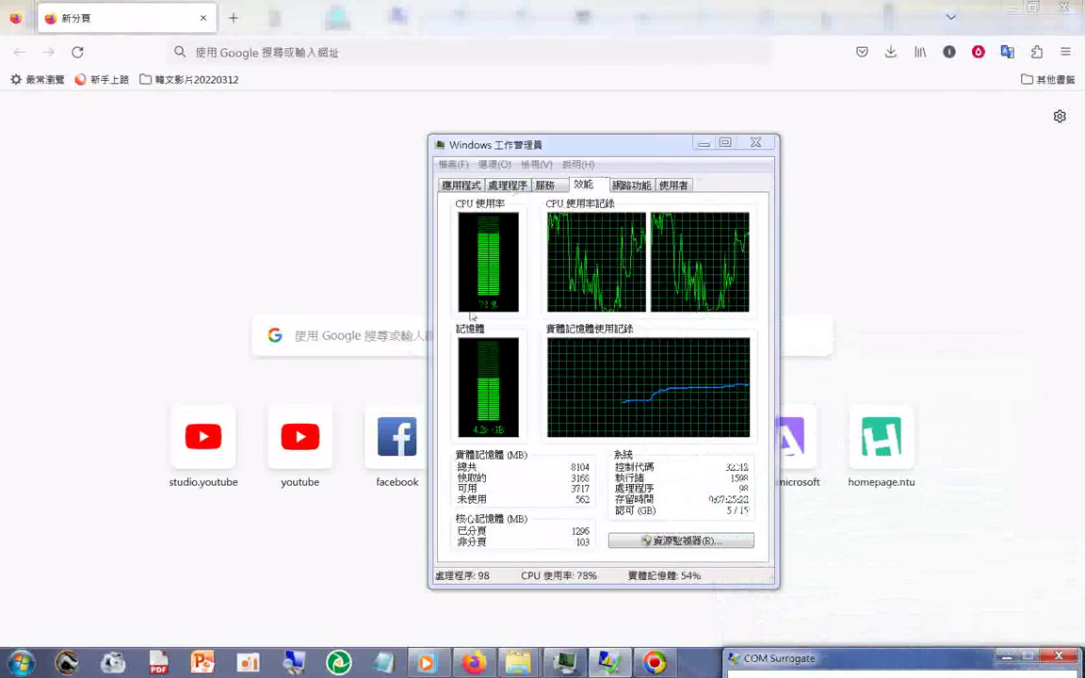
- Find DeepL.exe in Task Manager's process list and end that process
click(546, 186)
click(506, 185)
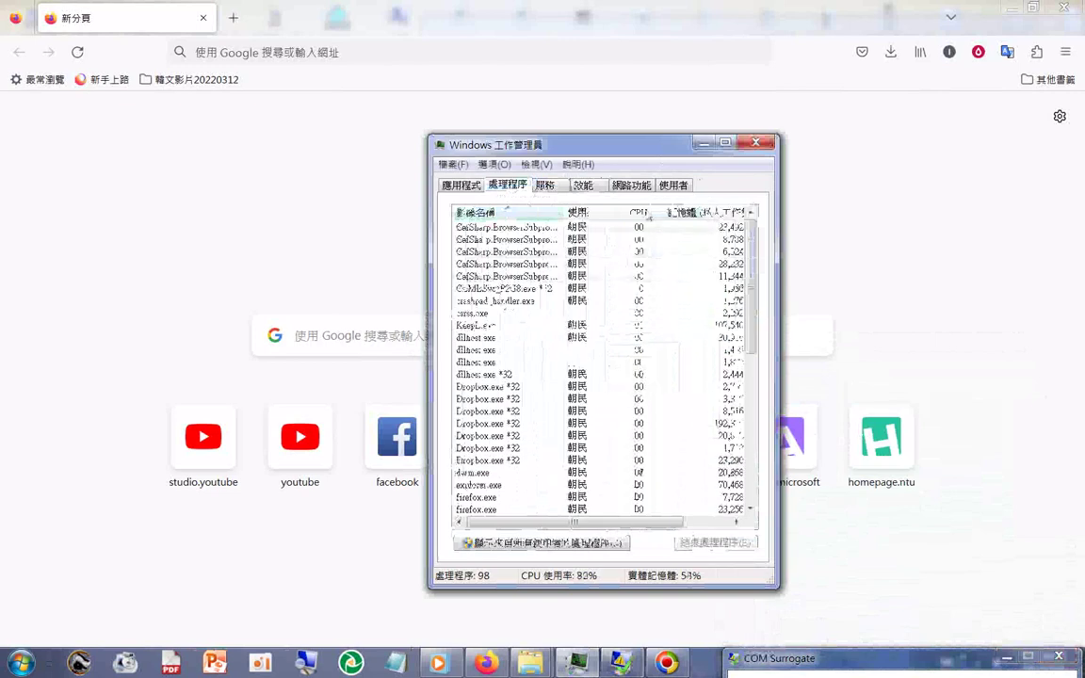
scroll(692, 344, down, 5)
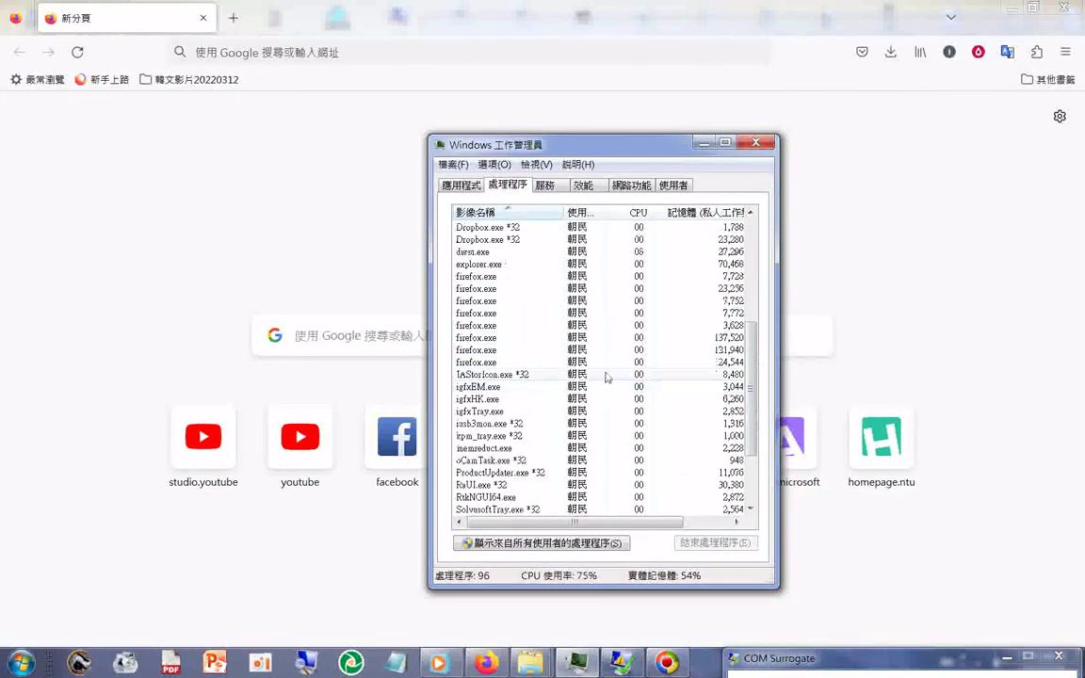
scroll(639, 374, down, 3)
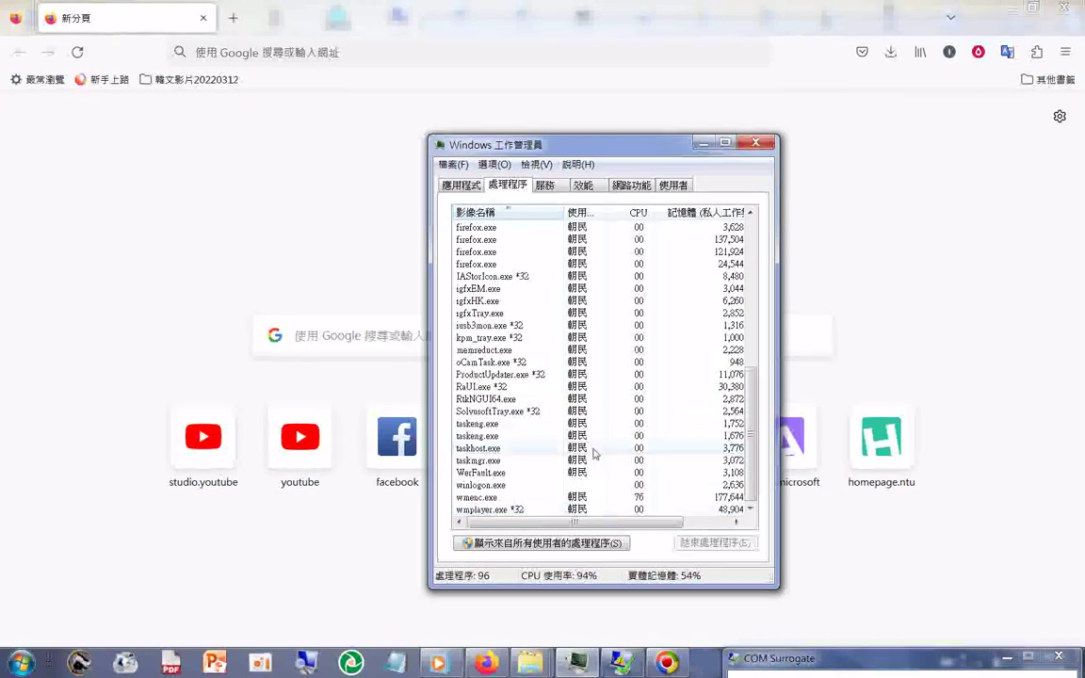
drag(754, 375, 761, 322)
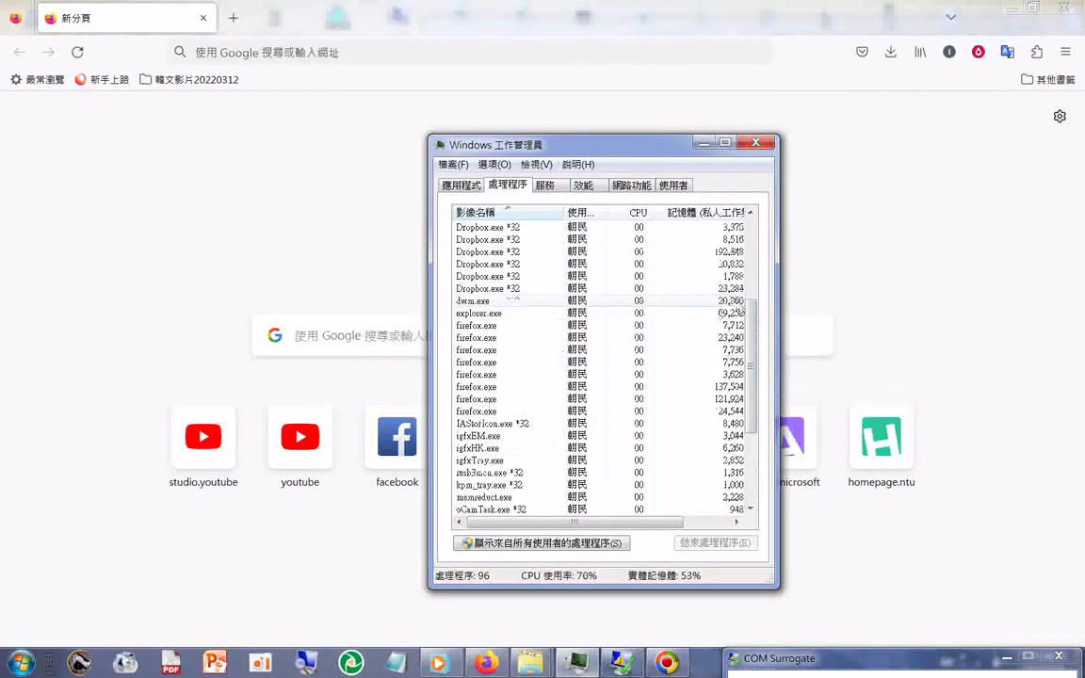
drag(755, 330, 763, 280)
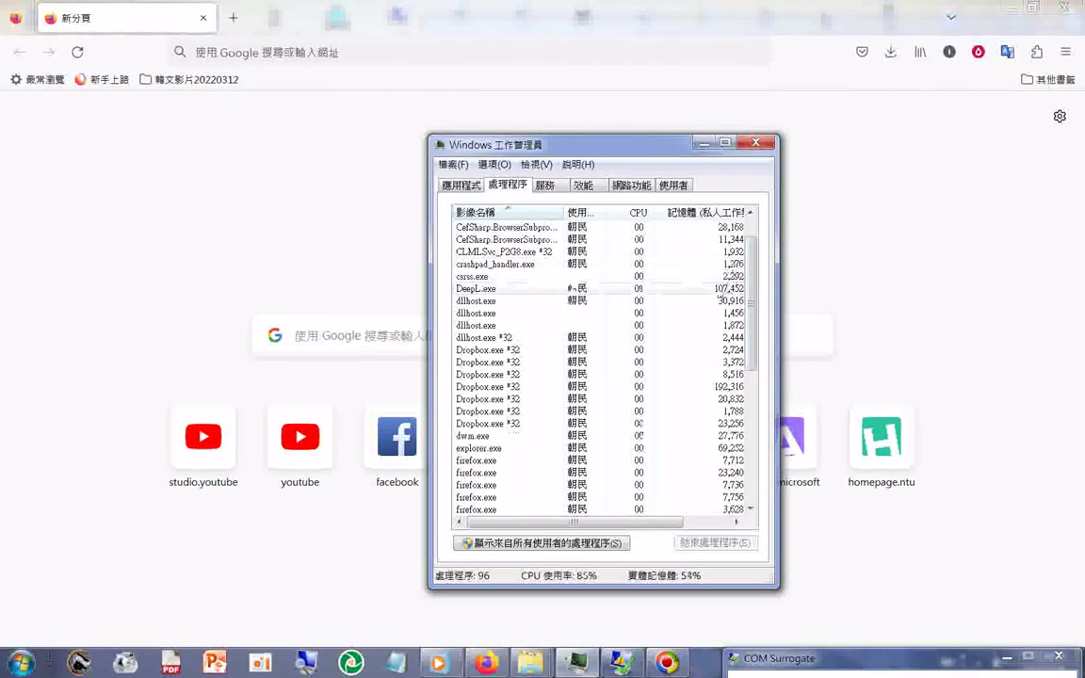
click(617, 289)
click(693, 544)
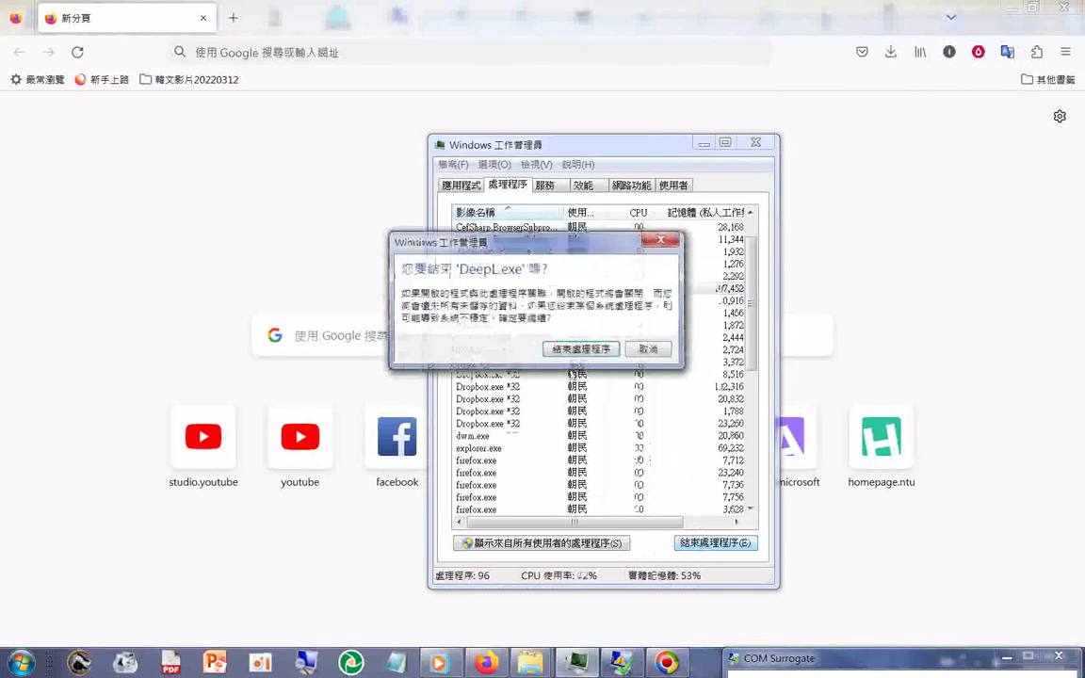
click(581, 349)
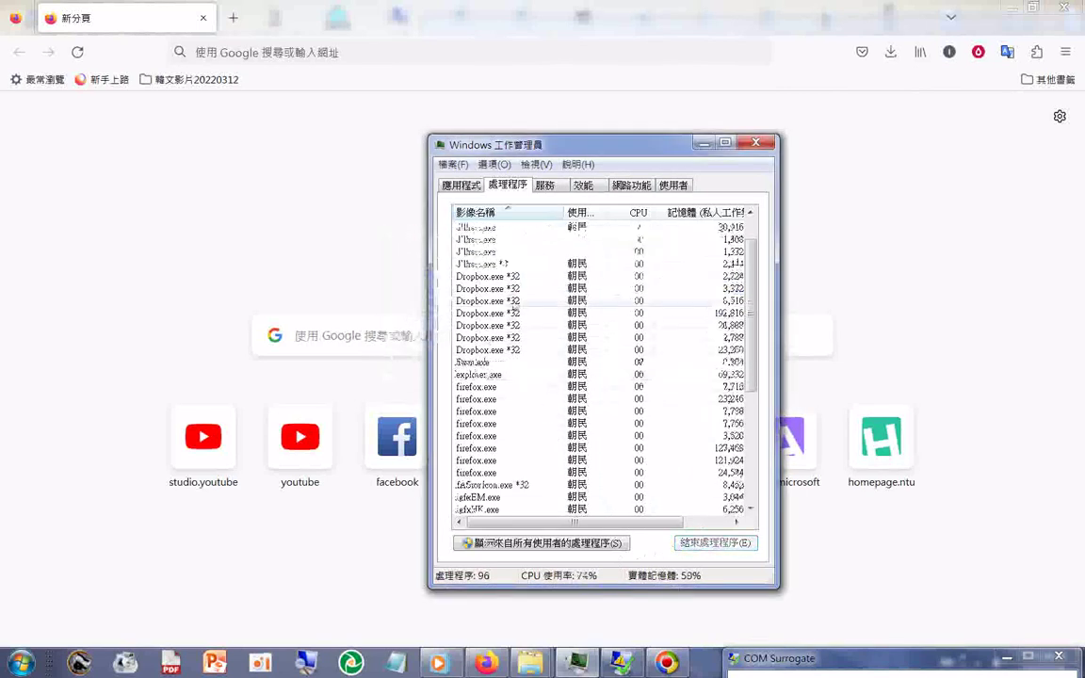
- End the Dropbox.exe *32 process that uses the most memory
click(515, 313)
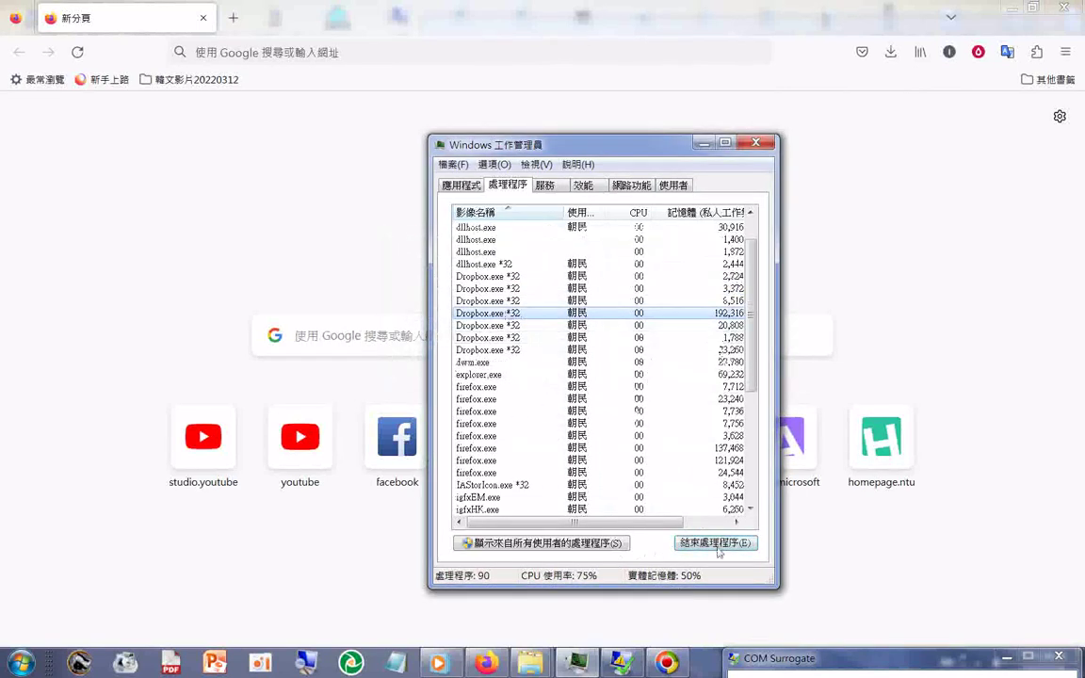
click(698, 543)
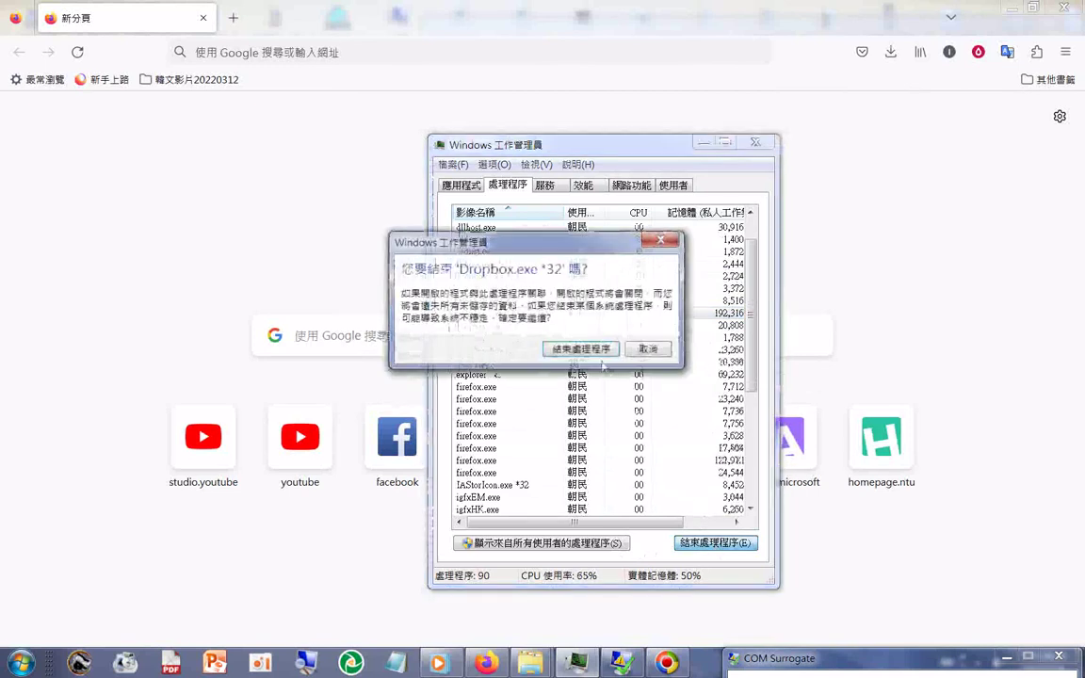
click(591, 349)
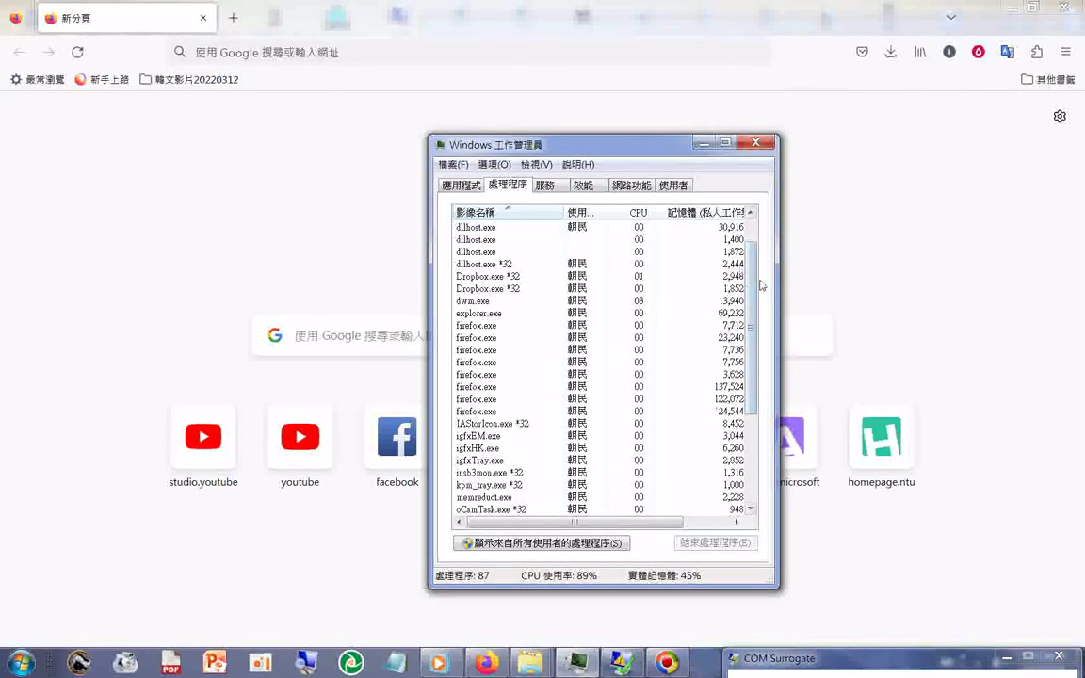
- Review the remaining processes and check the CPU and memory performance graphs
drag(754, 290, 768, 435)
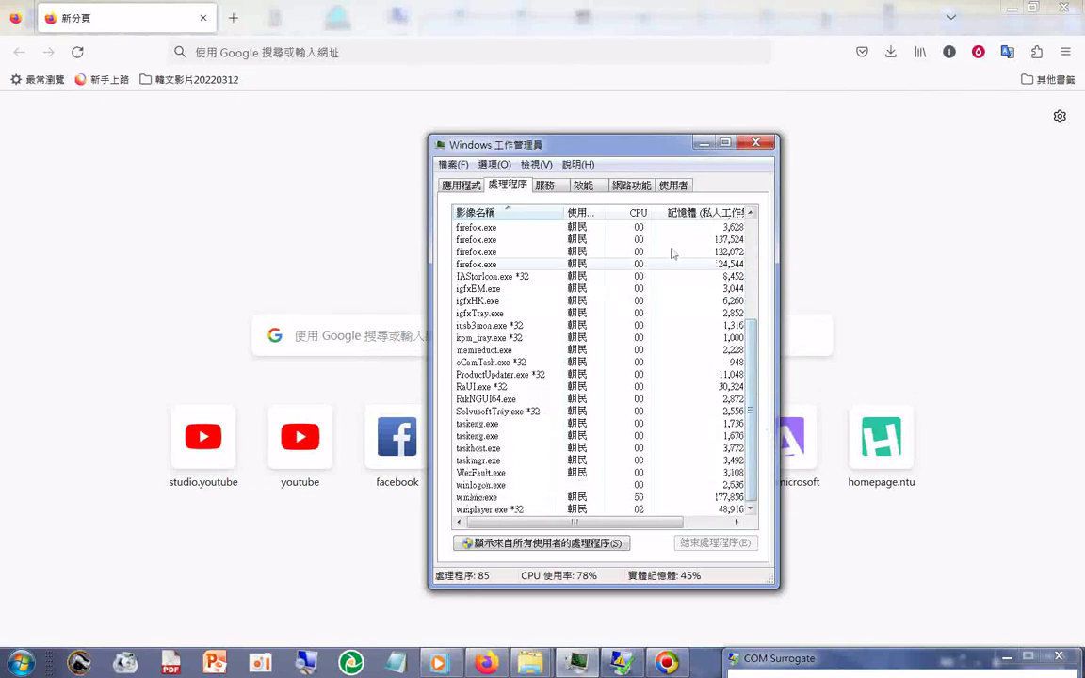
click(544, 186)
click(584, 186)
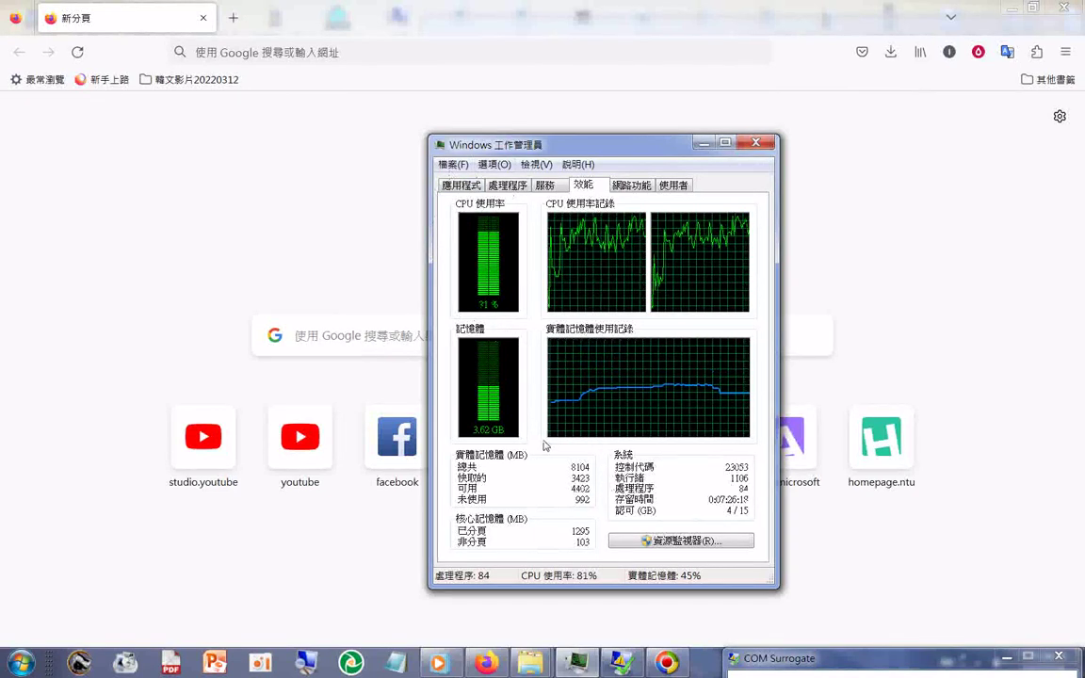
- Dock the Firefox window to the left half of the screen and place Task Manager beside it
click(484, 663)
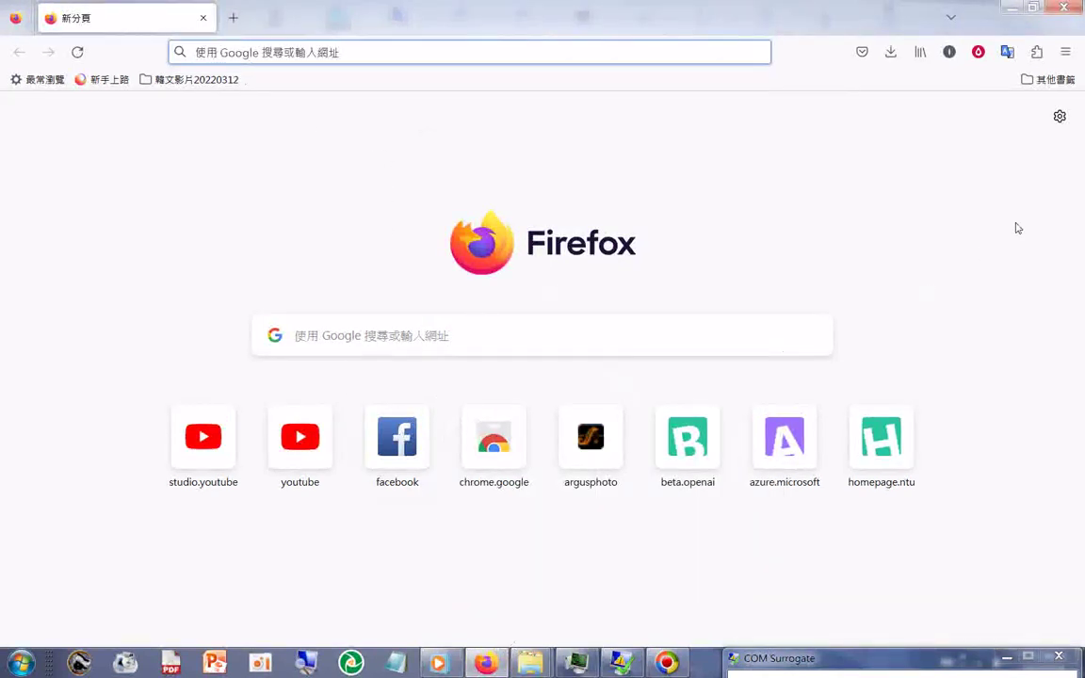
key(super+Left)
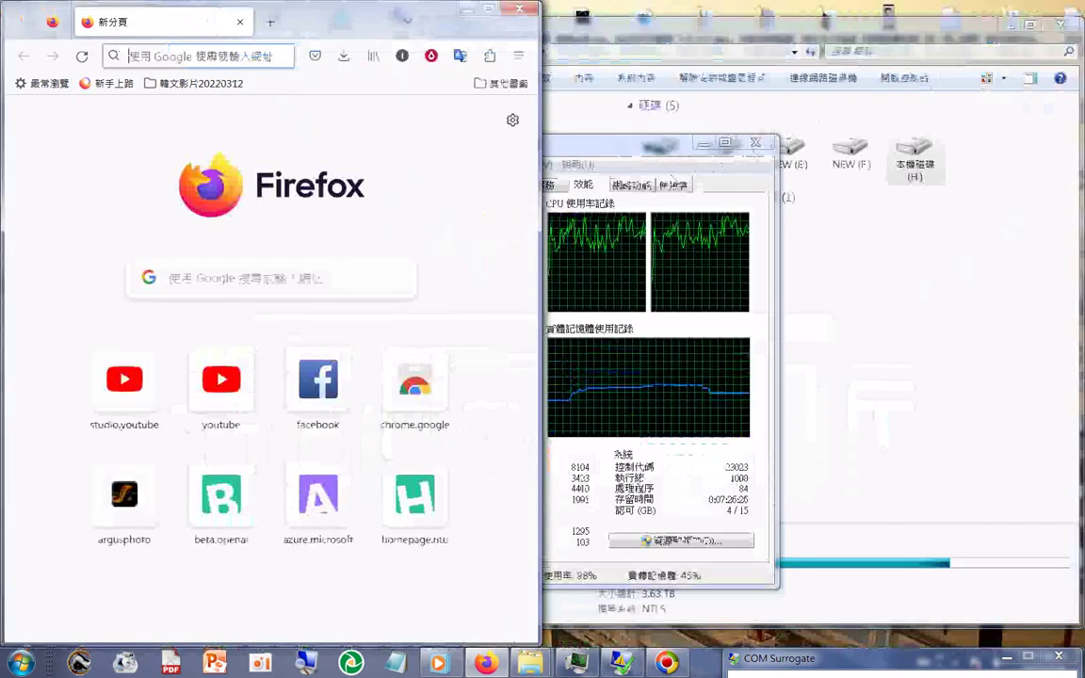
drag(647, 154, 830, 124)
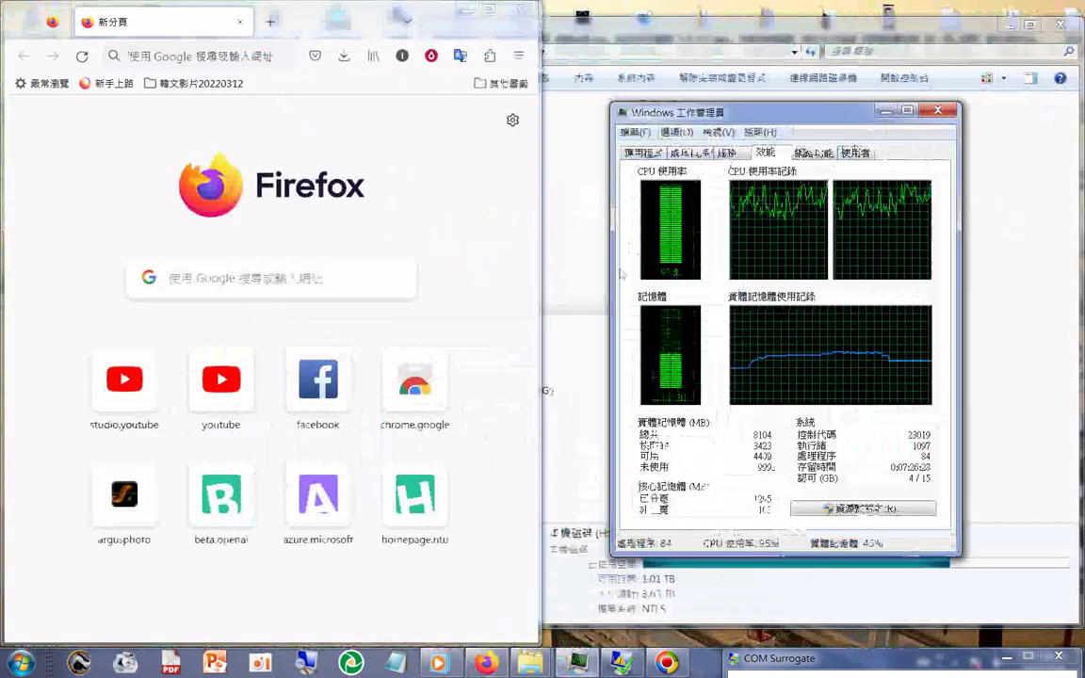
- Close Firefox and move the Computer window clear of Task Manager
click(491, 24)
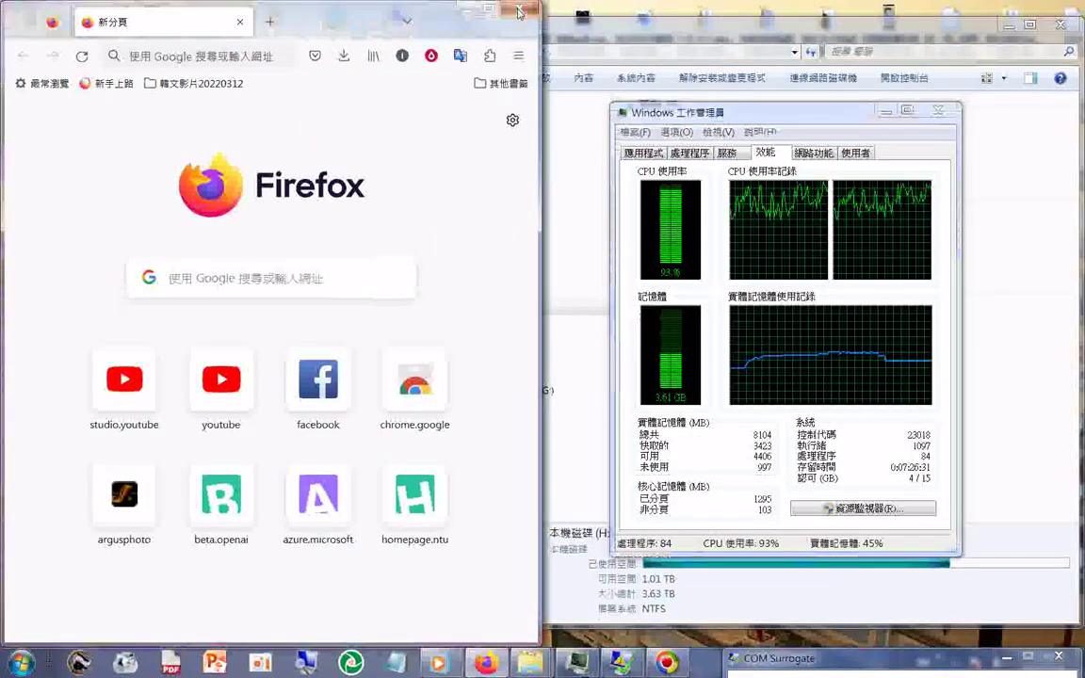
click(519, 13)
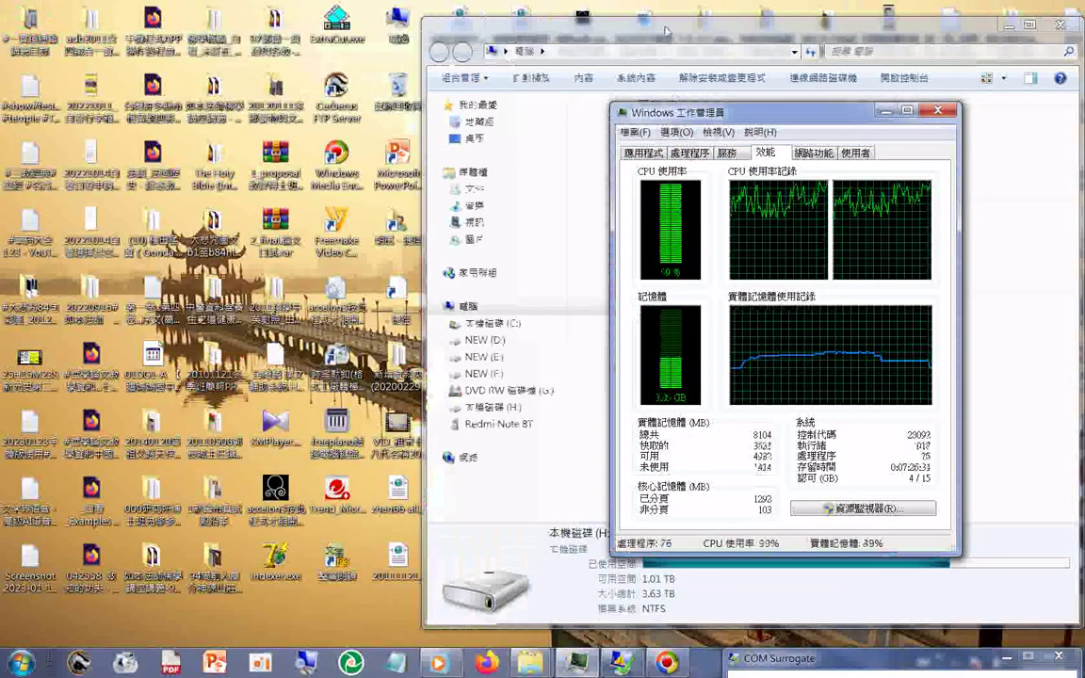
drag(664, 31, 185, 36)
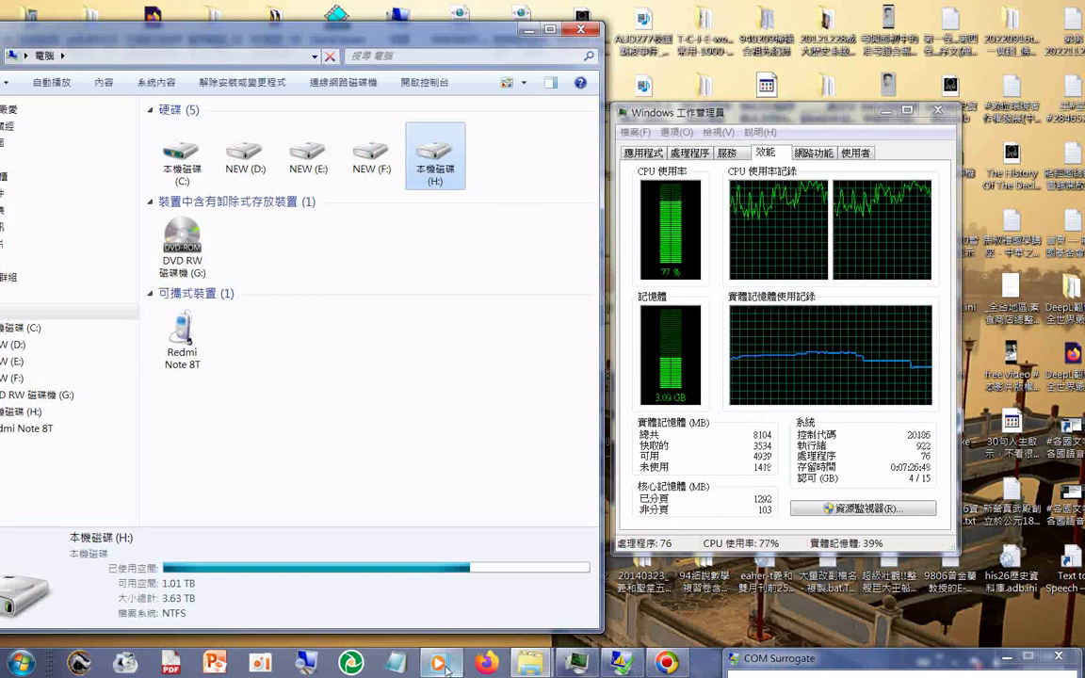
- Close the Windows Media Player window from its taskbar preview
mouse_move(447, 668)
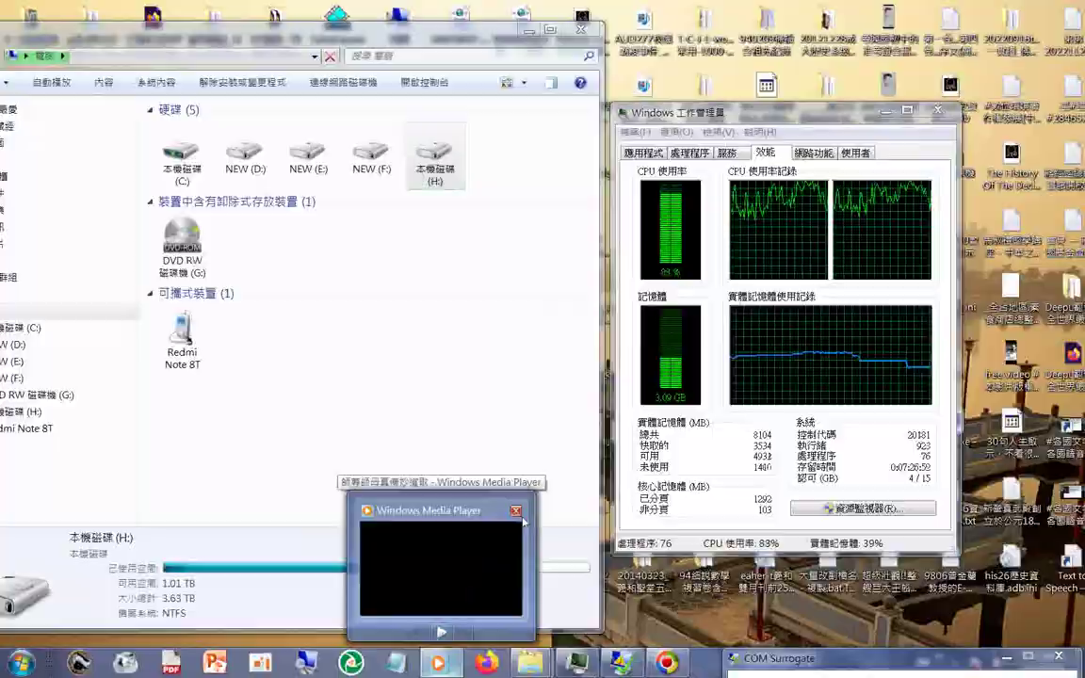
mouse_move(518, 518)
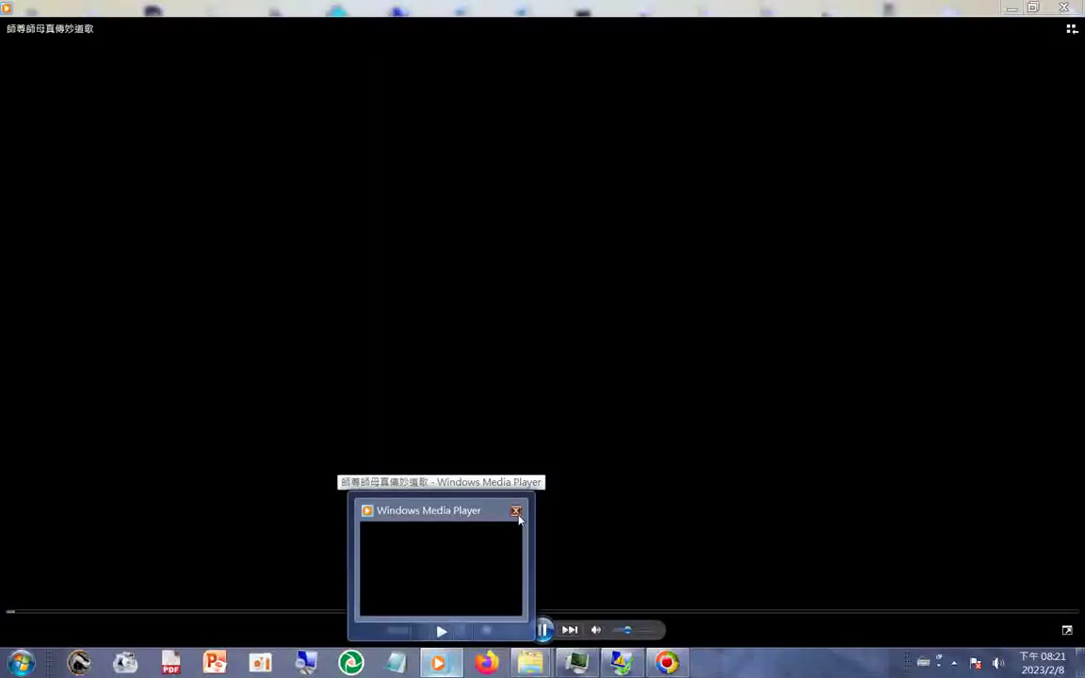
click(515, 512)
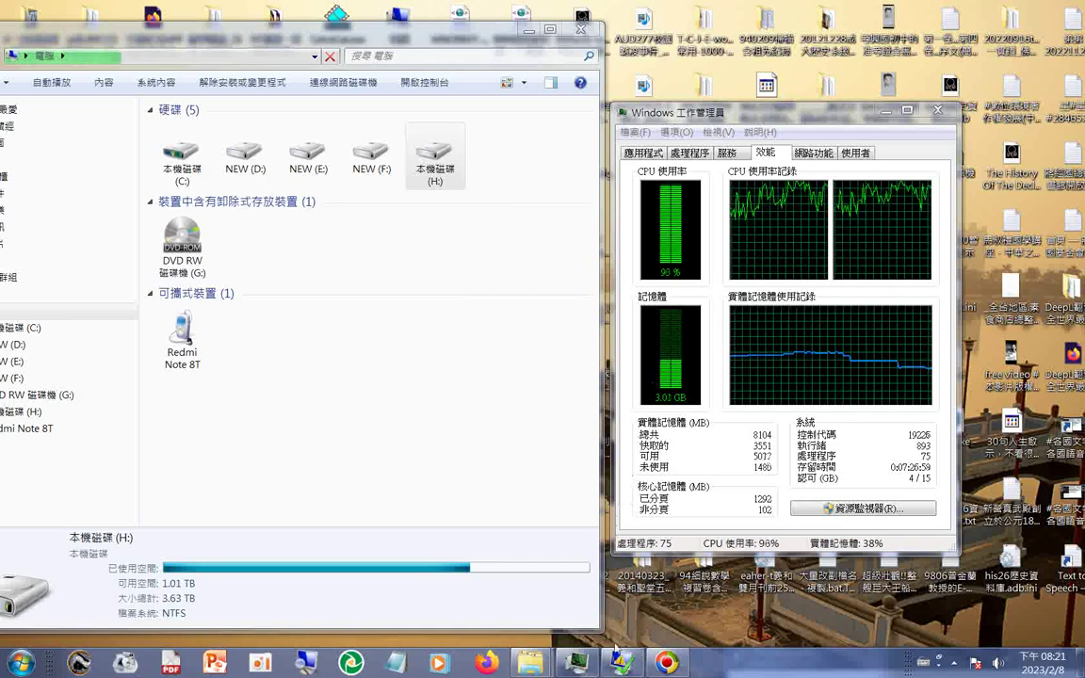
- Bring the COM Surrogate error dialog fully into view and choose to close the program
mouse_move(625, 667)
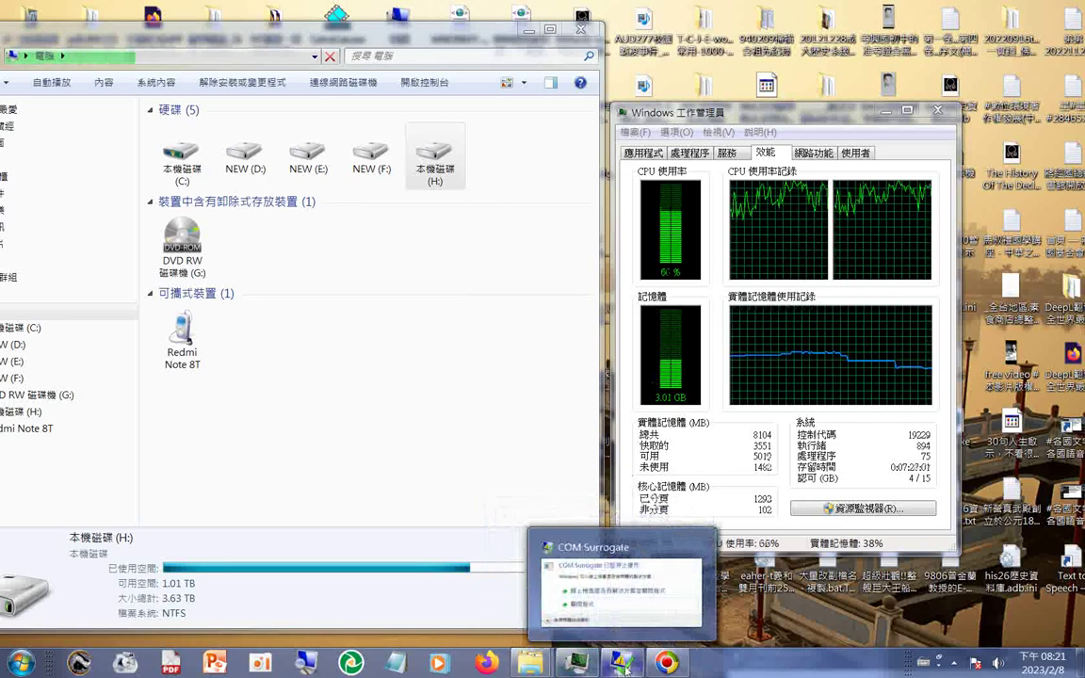
click(573, 602)
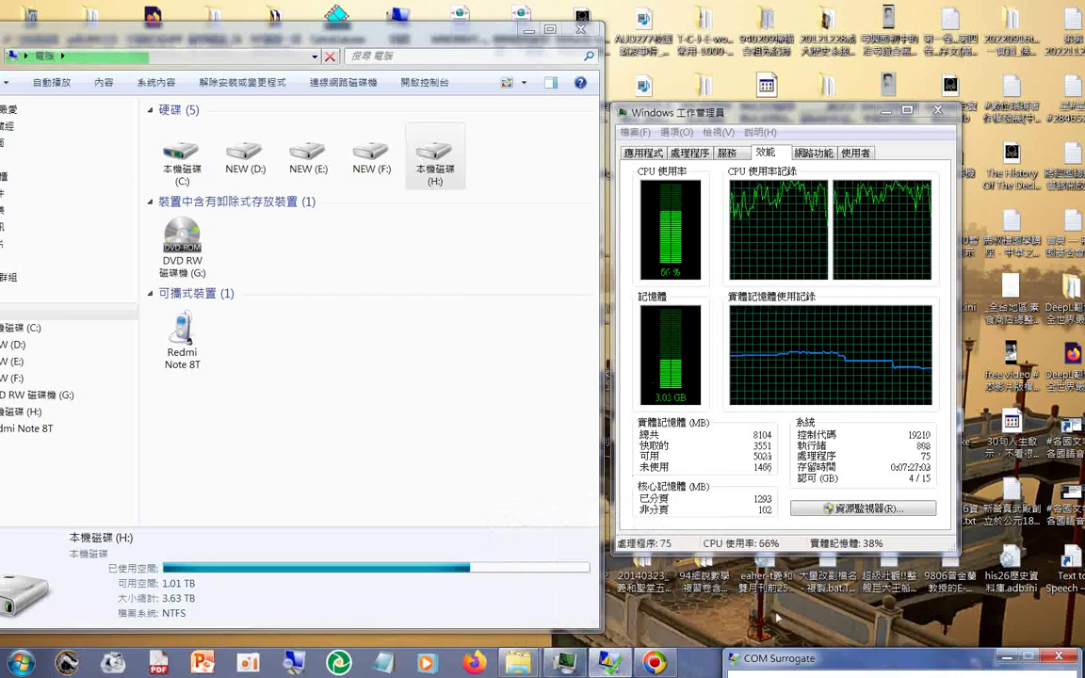
drag(809, 666, 679, 492)
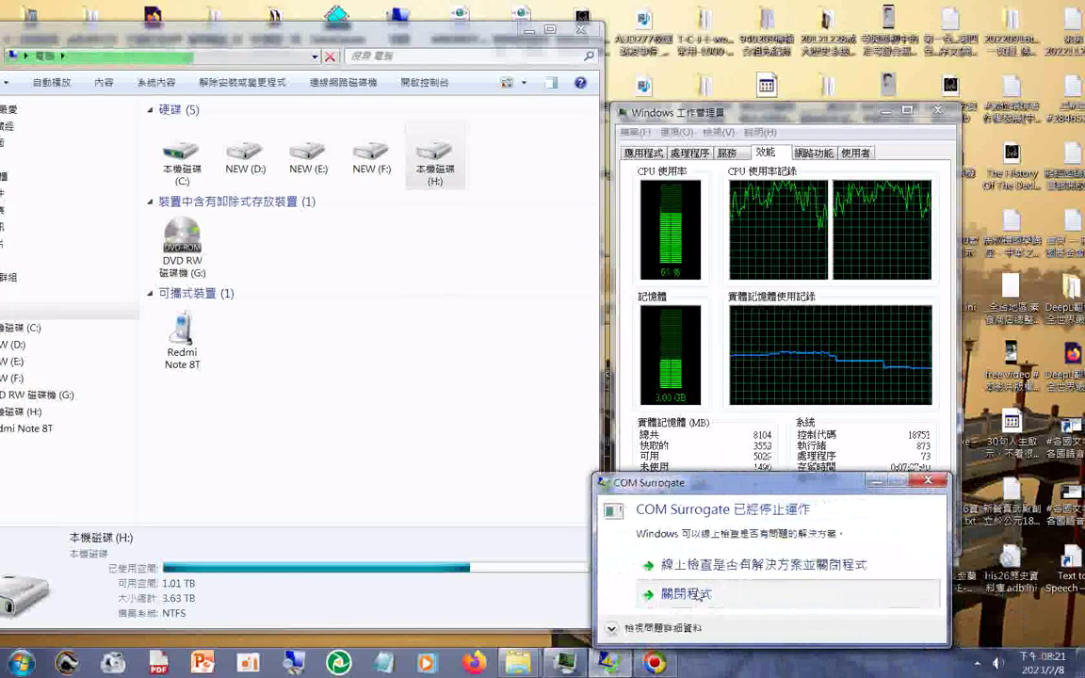
click(686, 596)
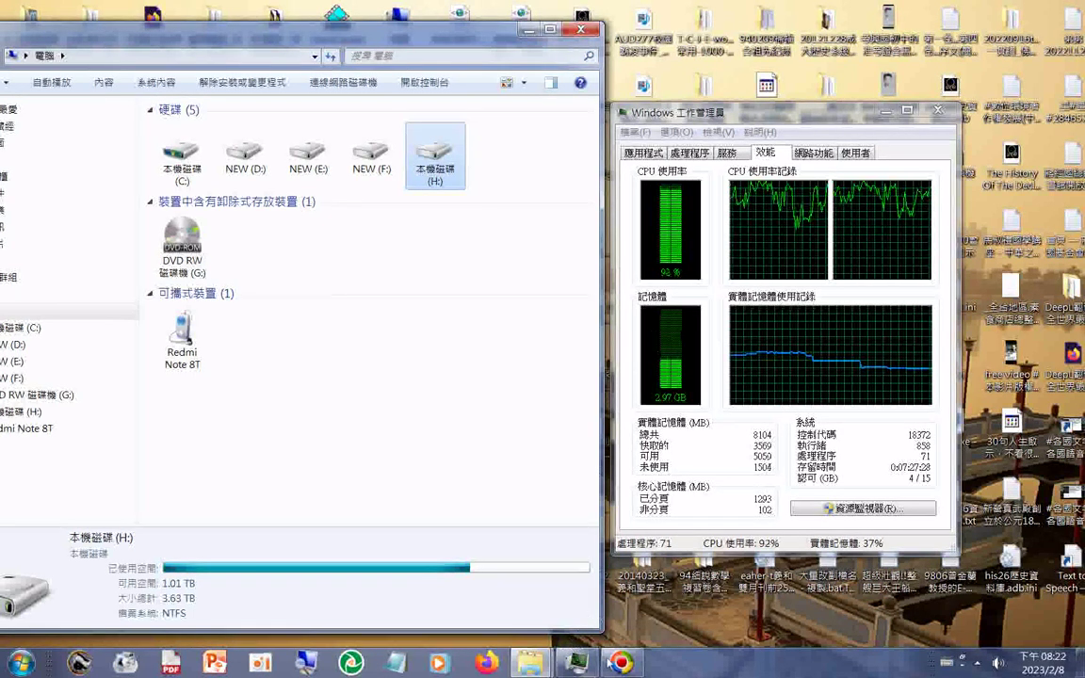
- Load YouTube Studio in Firefox to check its CPU and memory load, and close the browser
mouse_move(630, 666)
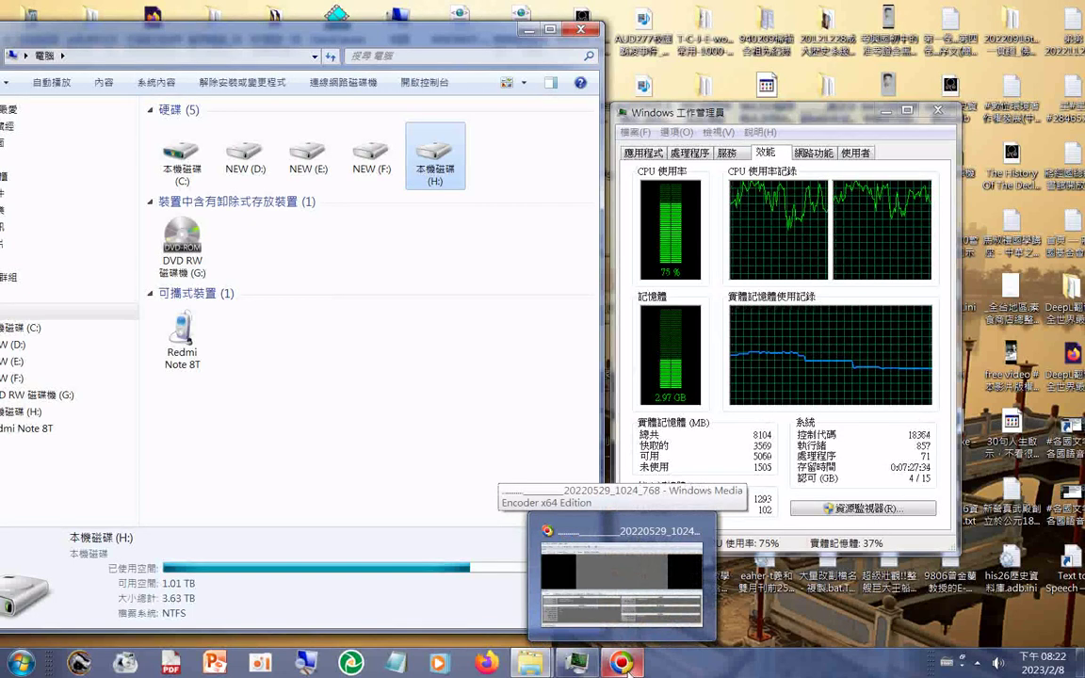
click(488, 664)
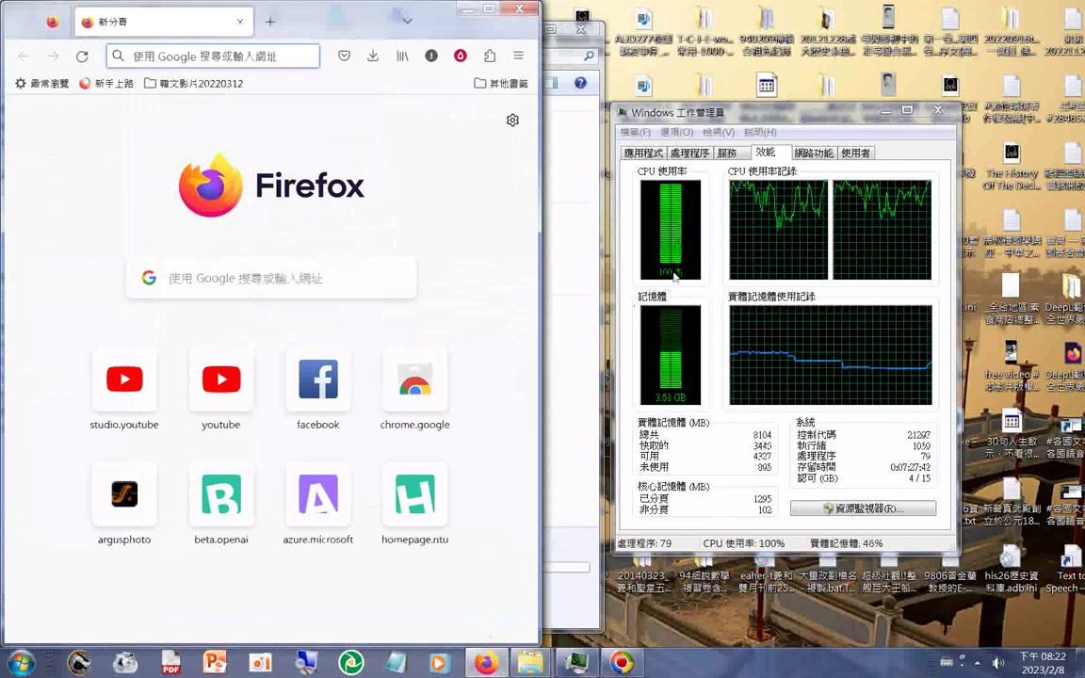
click(233, 413)
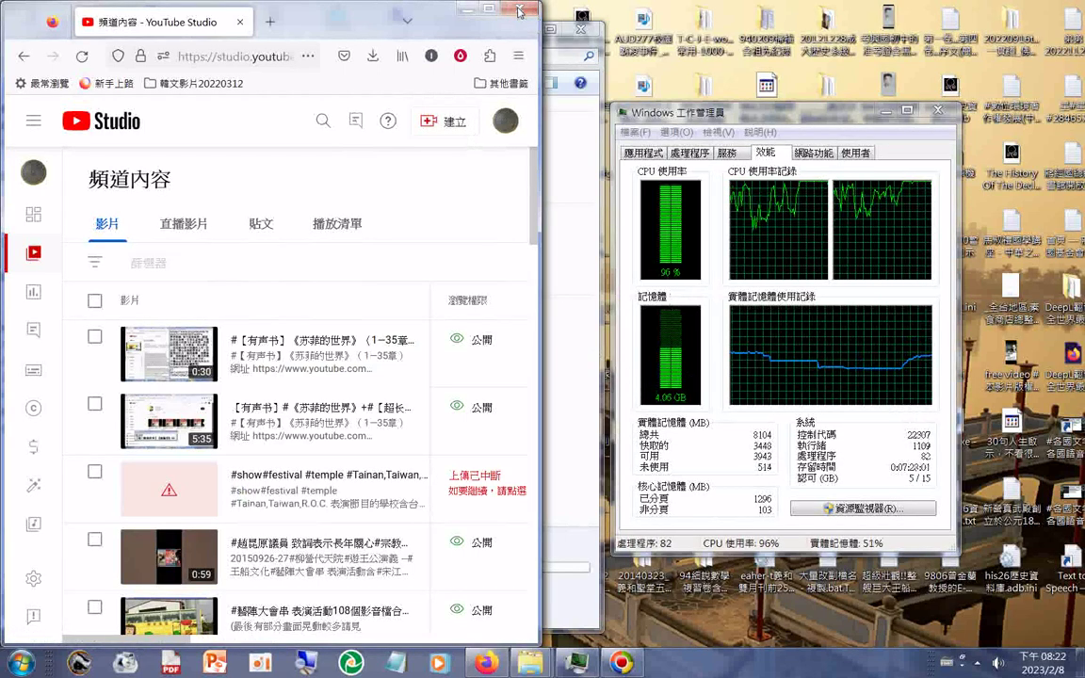
click(520, 11)
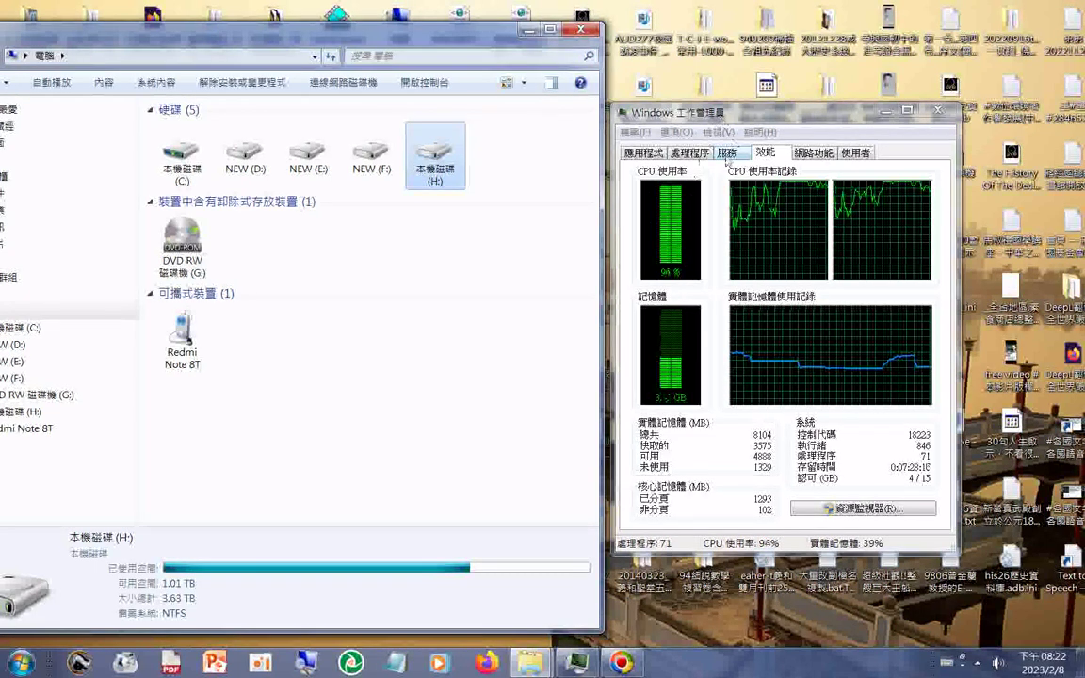
- Look through Task Manager's services list and recheck the performance graphs
click(727, 157)
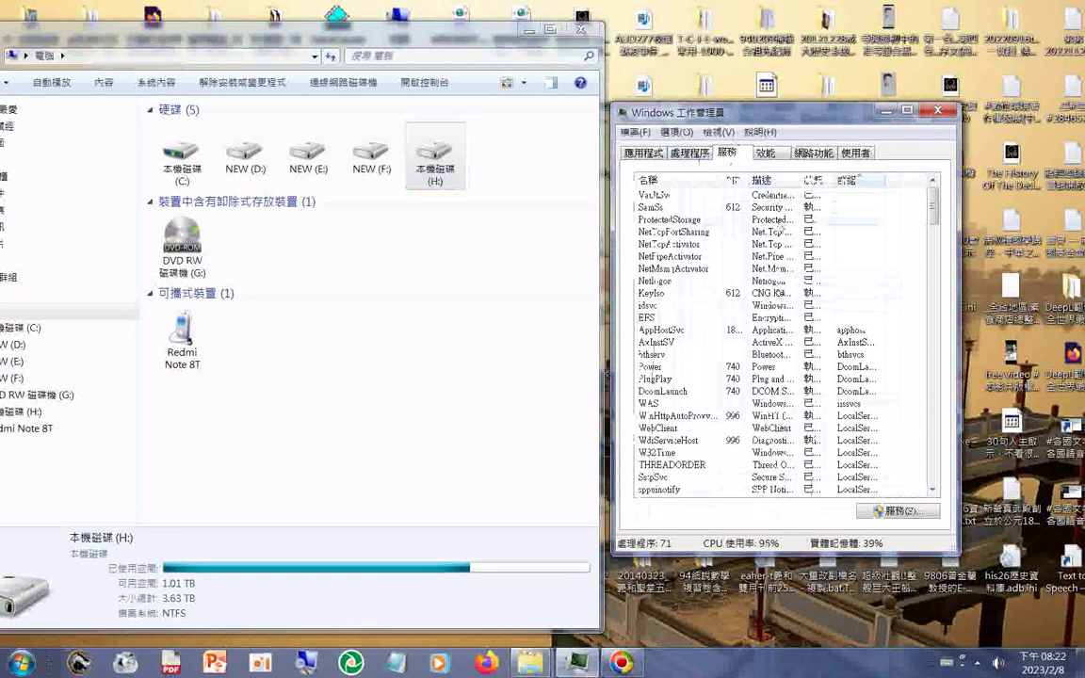
drag(937, 217, 942, 283)
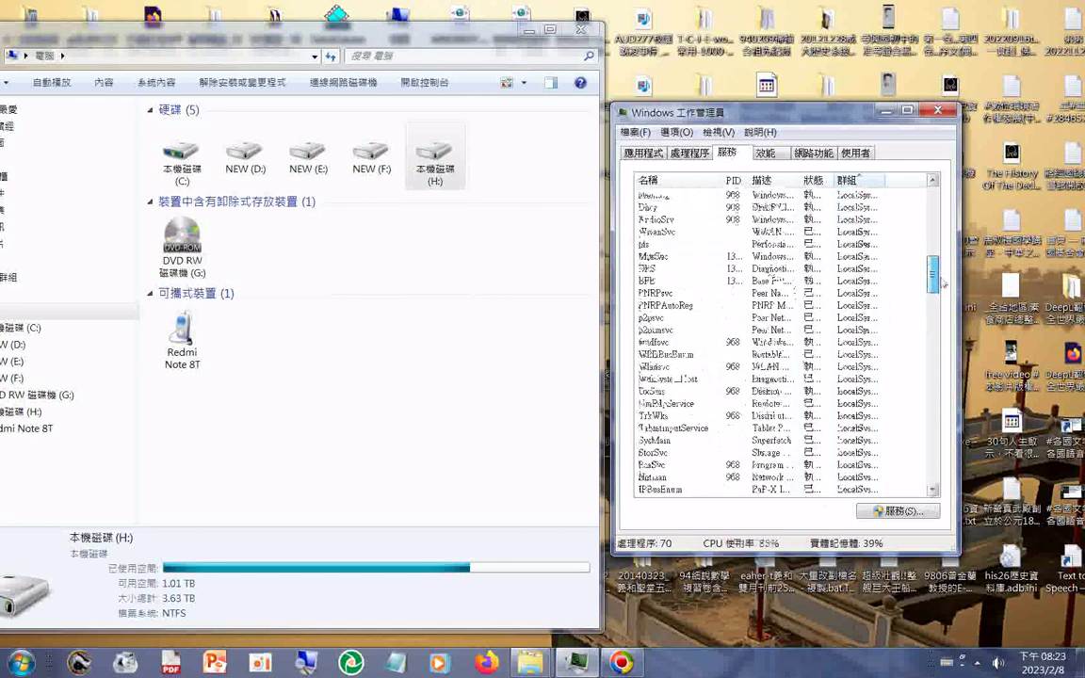
click(765, 153)
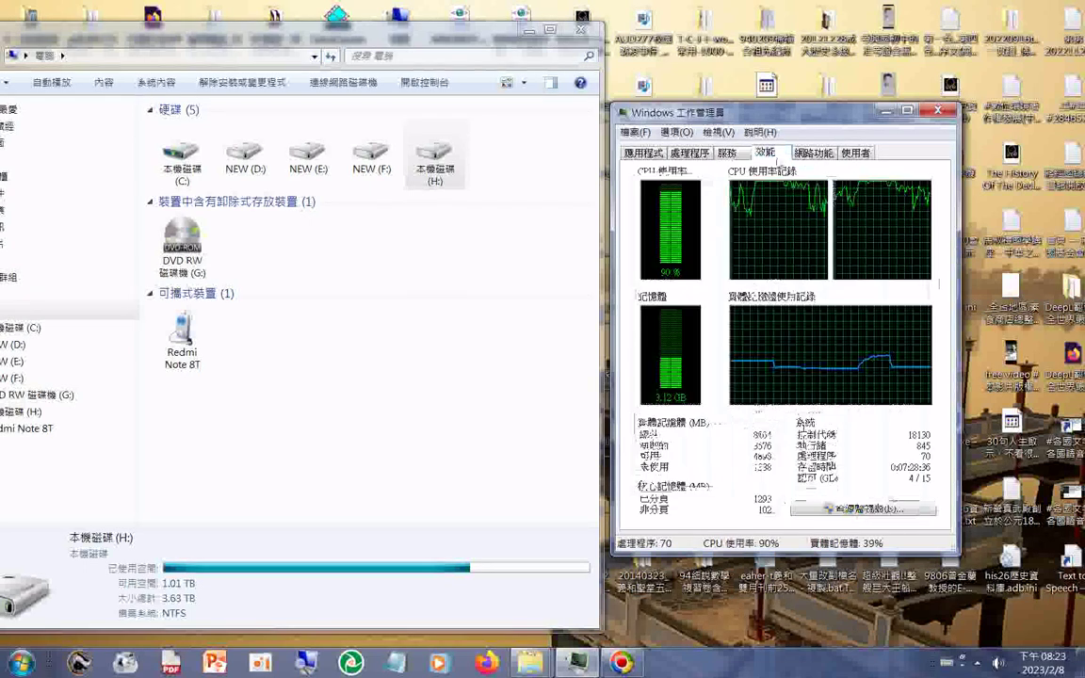
- Show the process list, move Task Manager higher on the desktop and select the wmenc.exe process
click(693, 154)
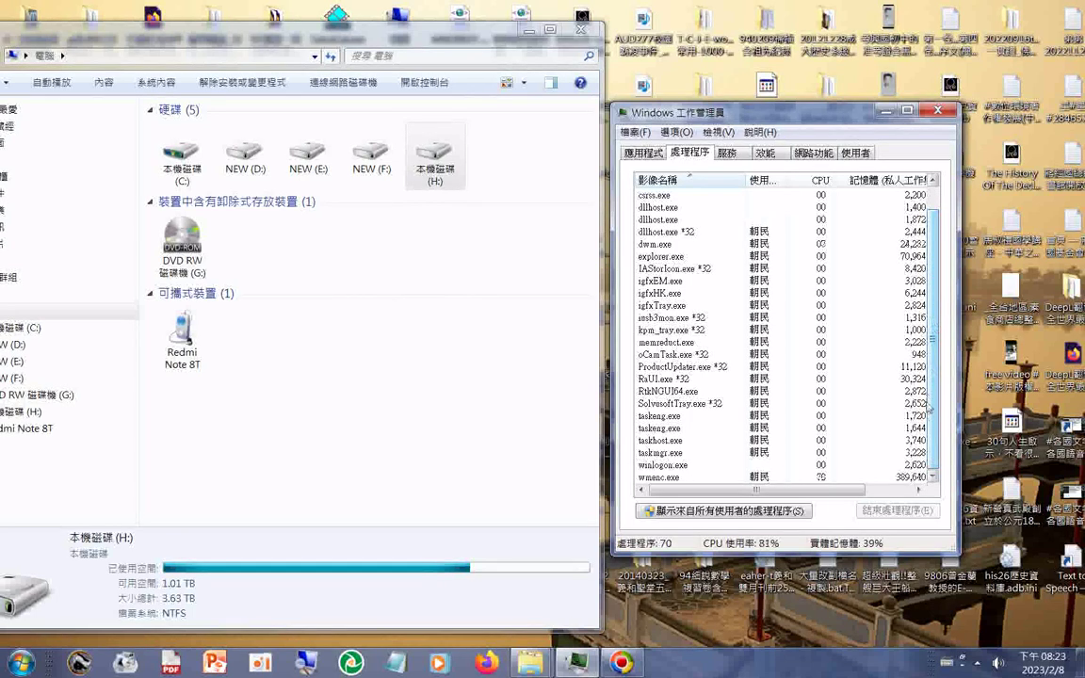
drag(724, 111, 686, 44)
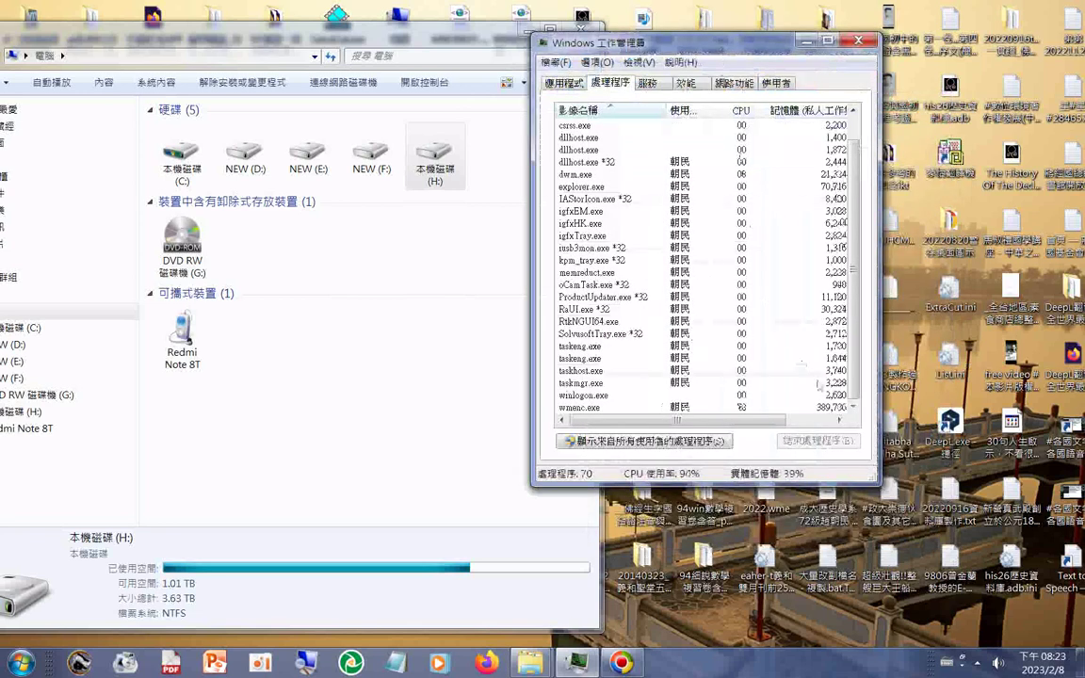
click(739, 407)
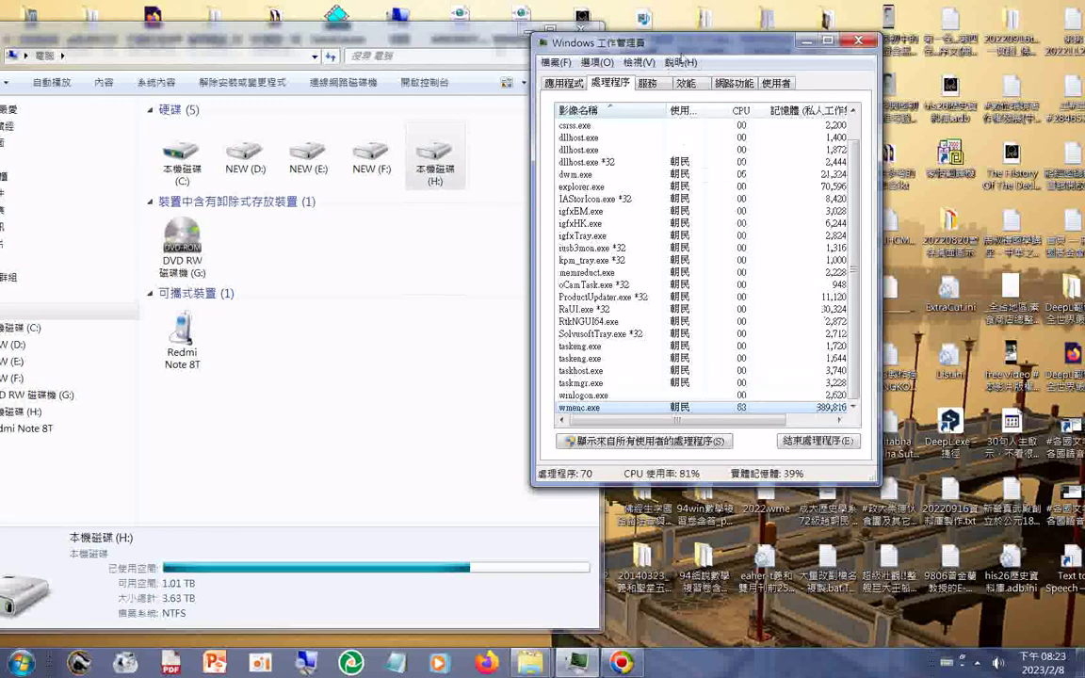
- Move Task Manager clear of the Explorer window, look through its process list and check the performance graphs
drag(615, 47, 653, 53)
drag(801, 49, 875, 109)
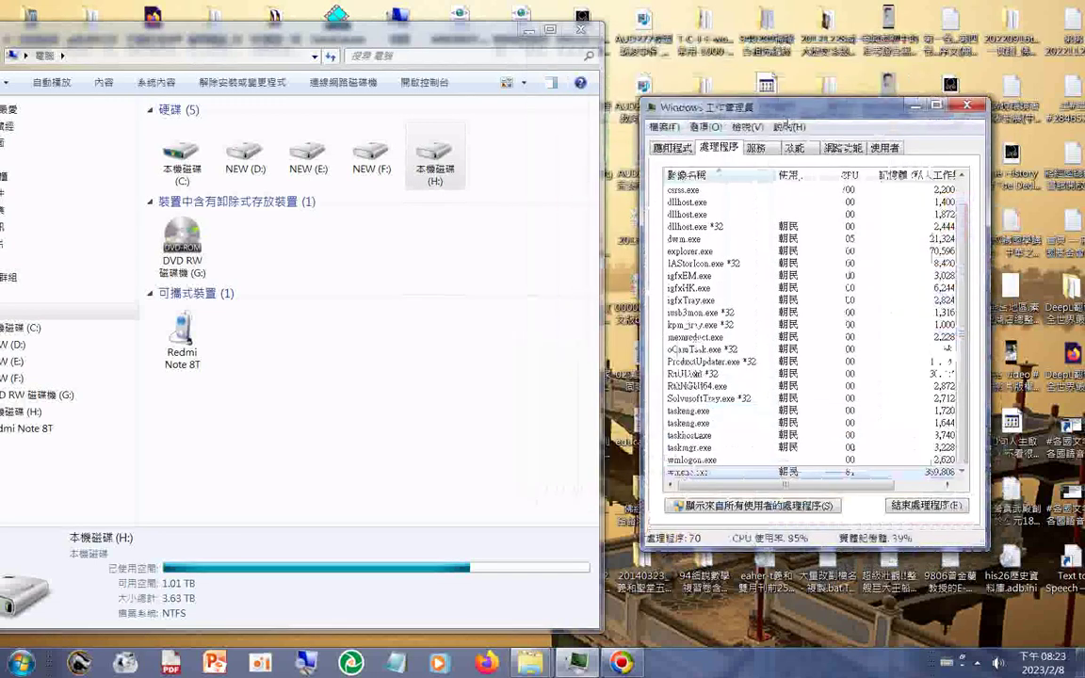
scroll(964, 250, up, 1)
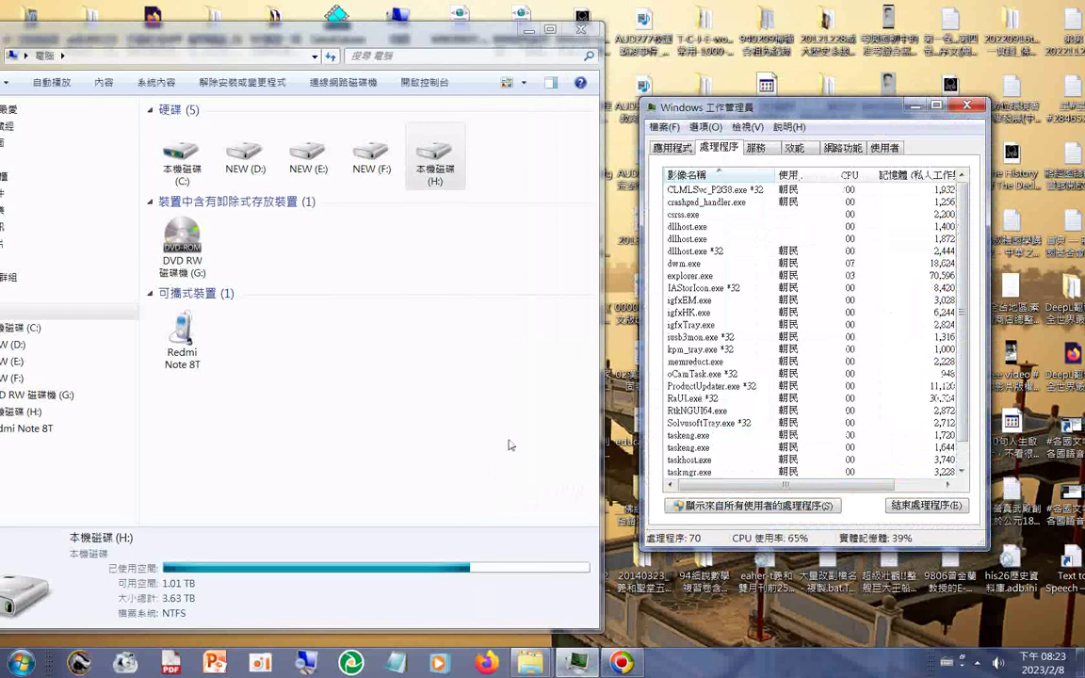
click(755, 148)
click(795, 148)
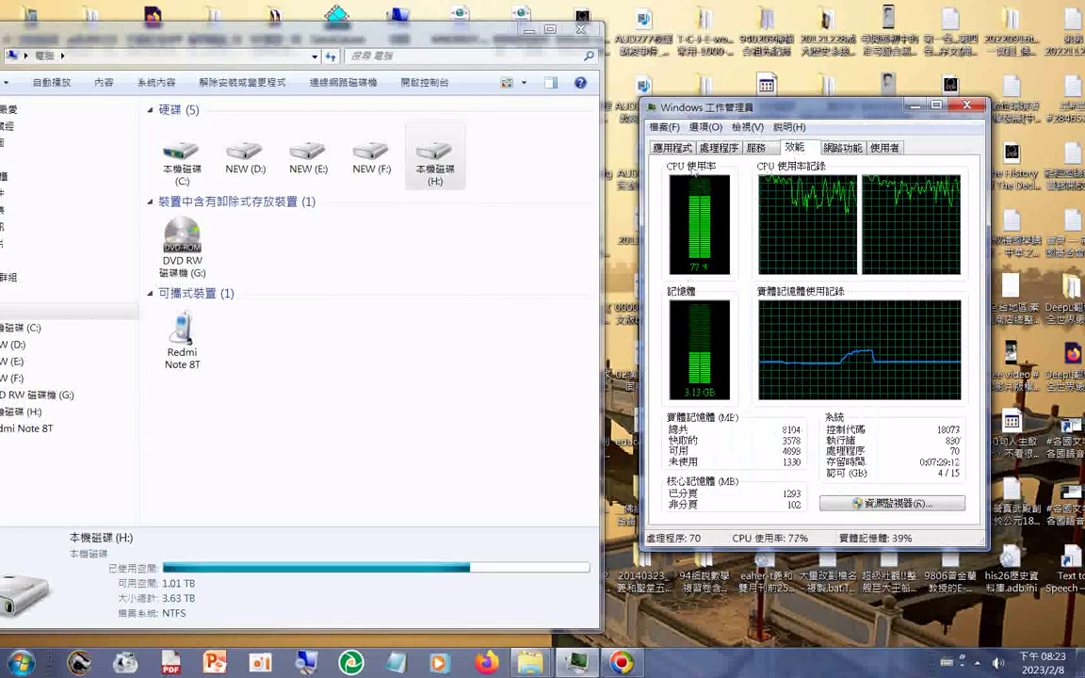
- Select the 我的音樂 task in Task Manager's list of running applications and end it
click(682, 151)
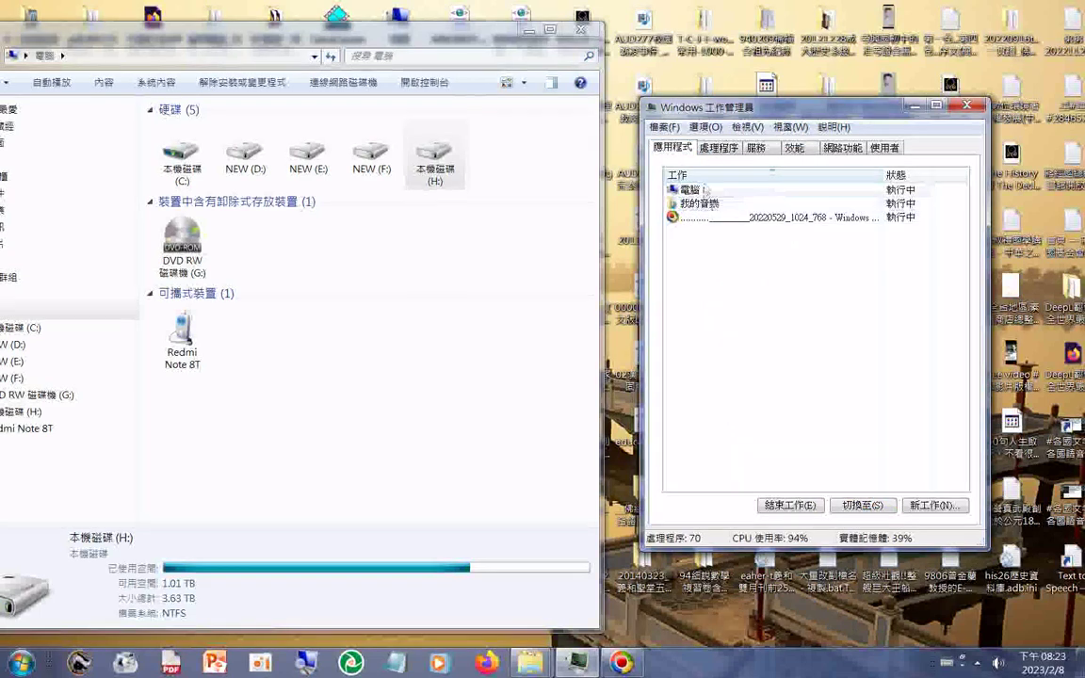
right_click(440, 663)
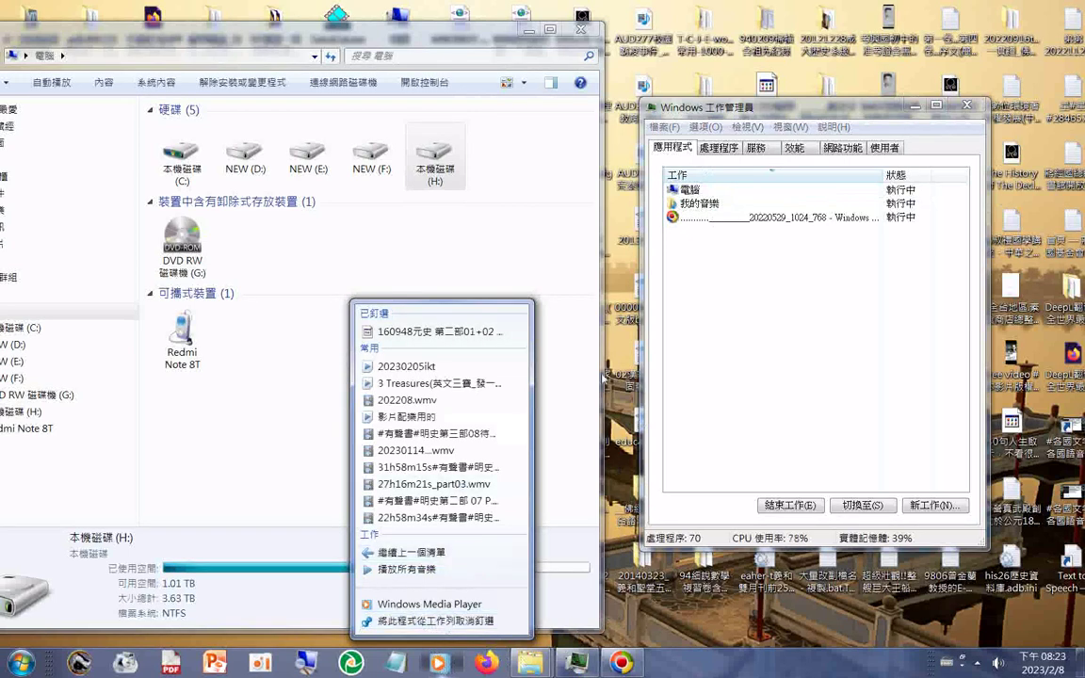
click(743, 206)
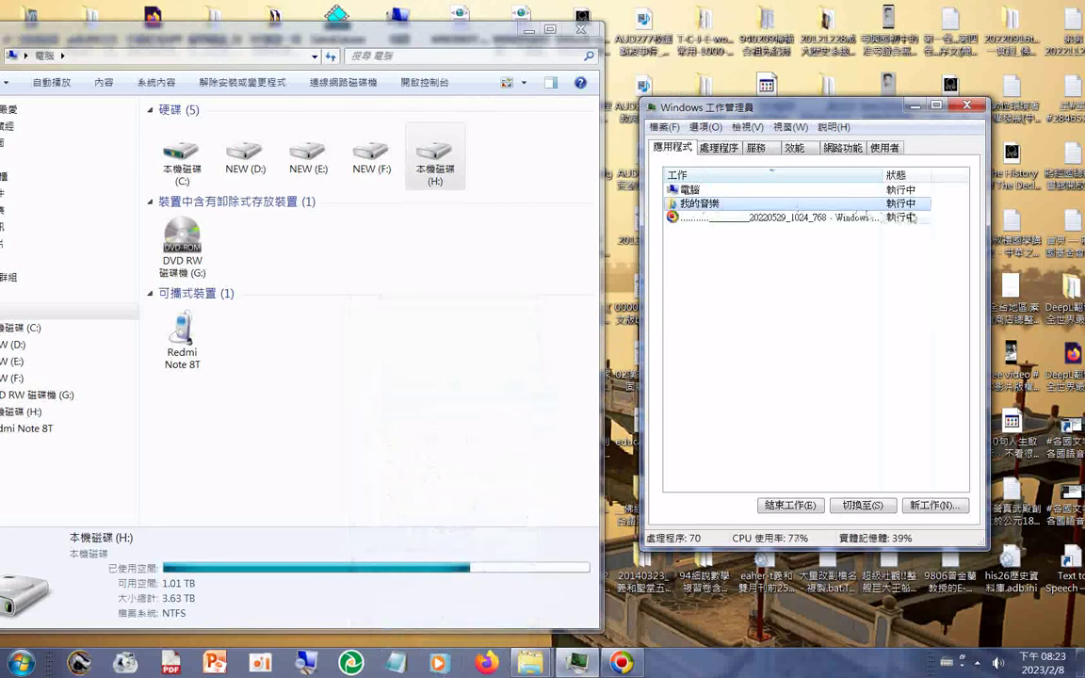
drag(810, 106, 589, 167)
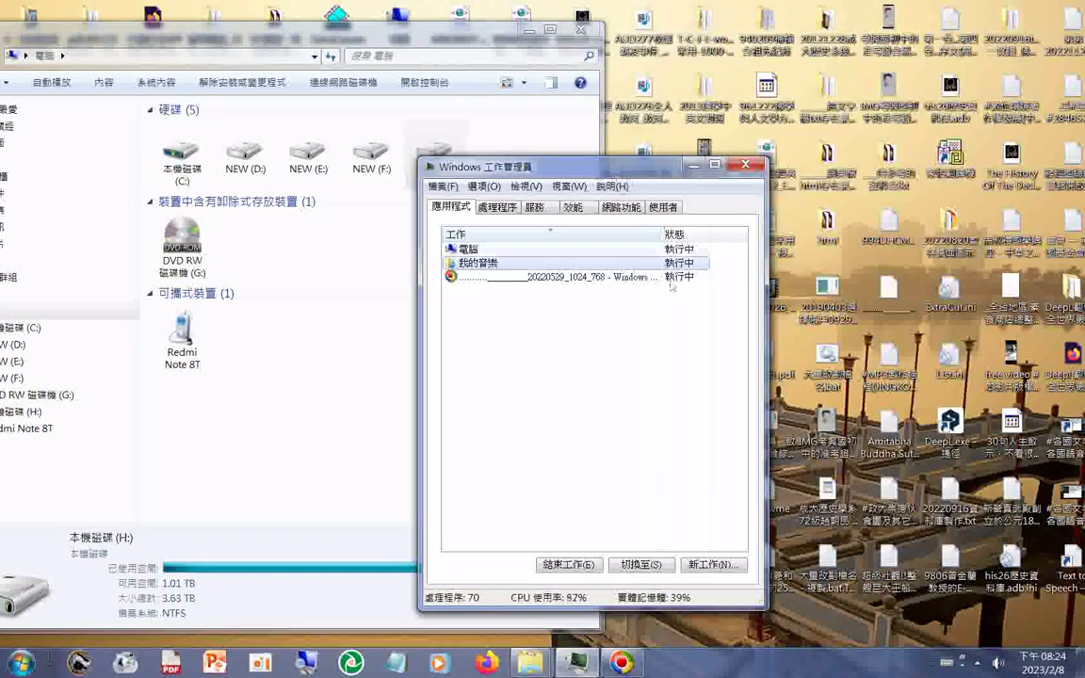
click(586, 565)
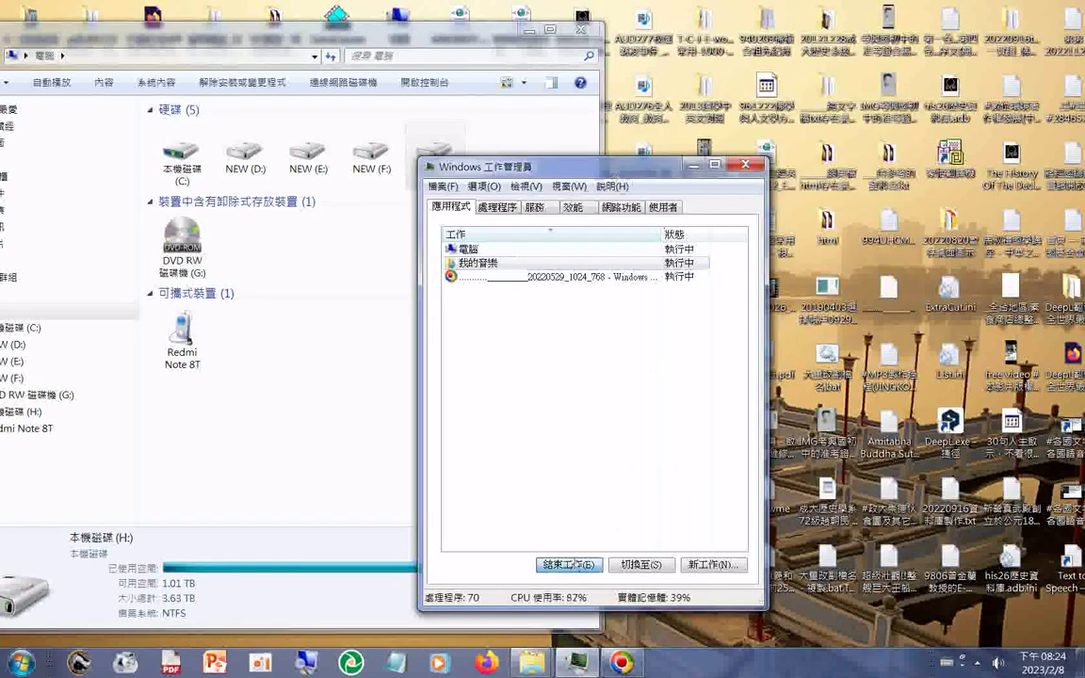
- Check CPU and memory usage in Task Manager's performance graphs, repositioning the window on the desktop
click(534, 207)
click(581, 212)
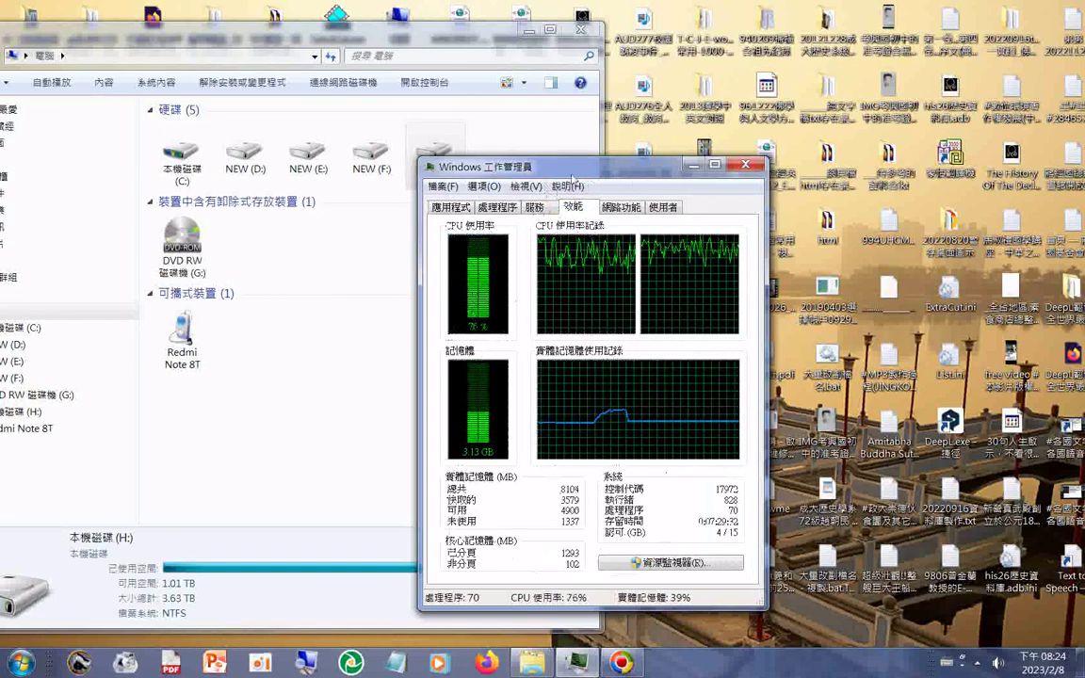
drag(589, 169, 765, 158)
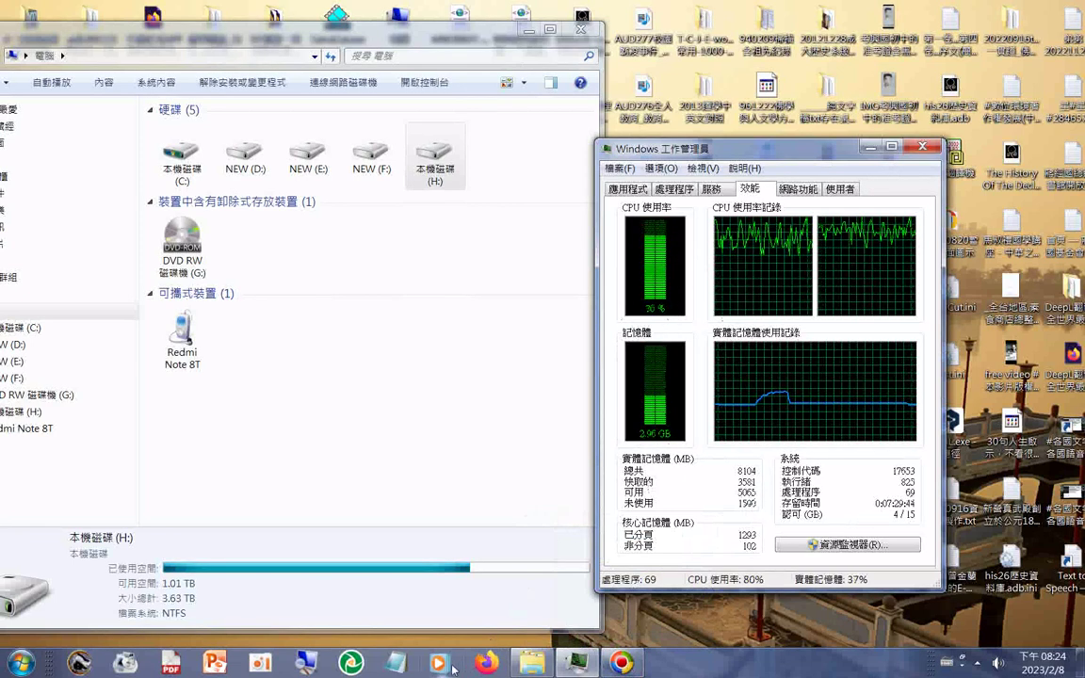
mouse_move(545, 667)
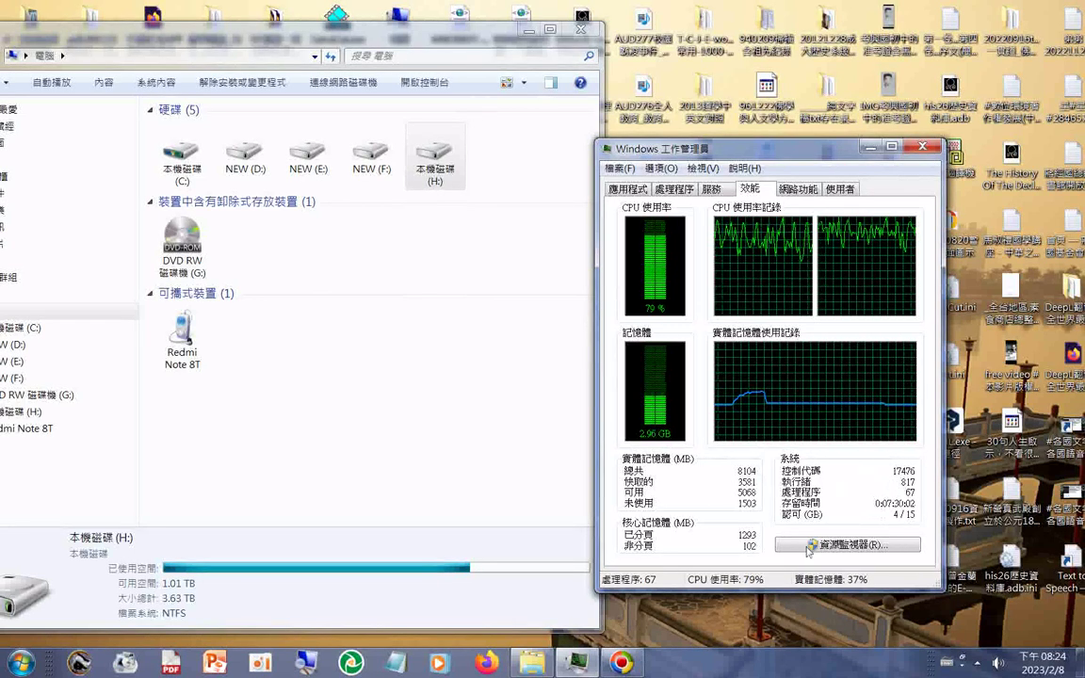
drag(729, 149, 673, 130)
drag(681, 517, 713, 523)
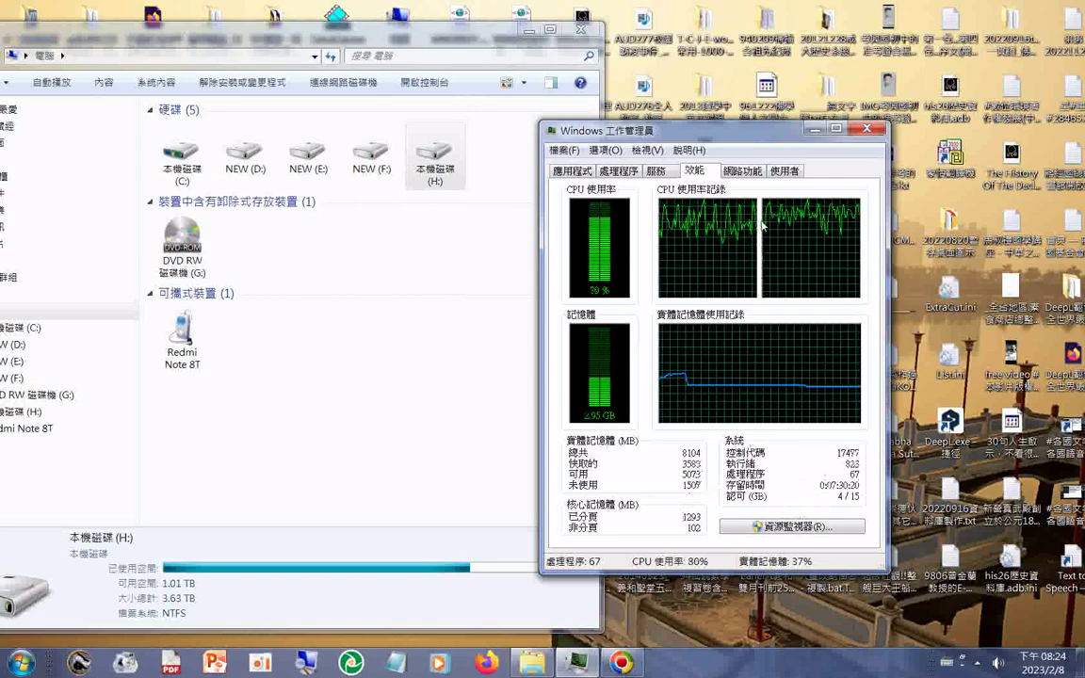
- Open Firefox and place Task Manager beside it so the performance graphs are fully in view
drag(667, 129, 588, 120)
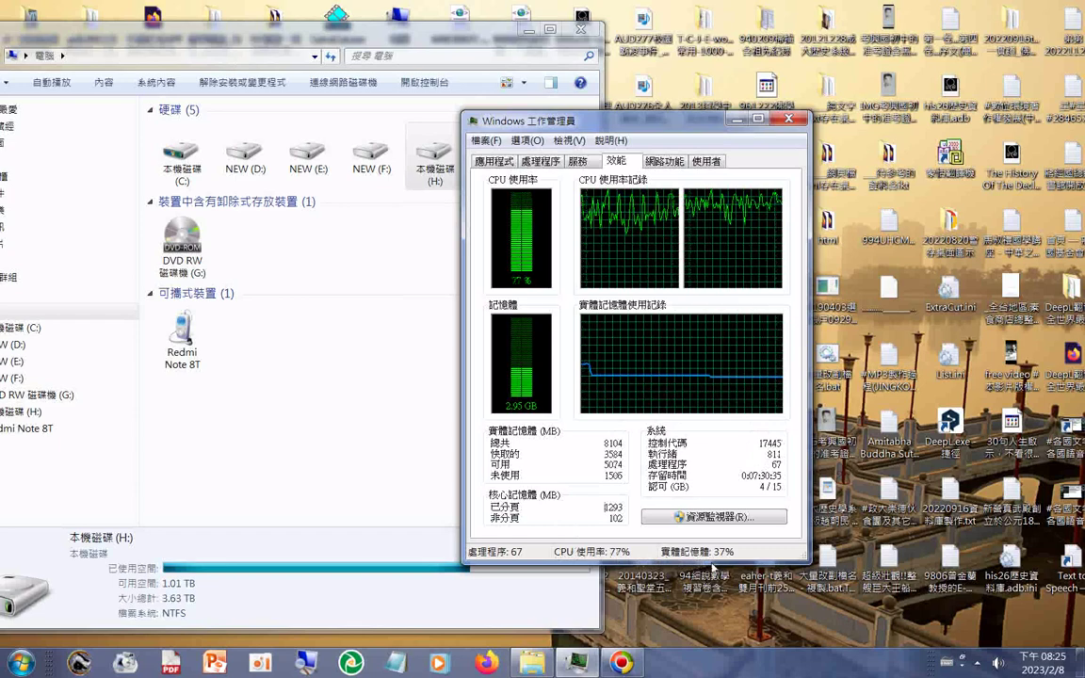
click(487, 664)
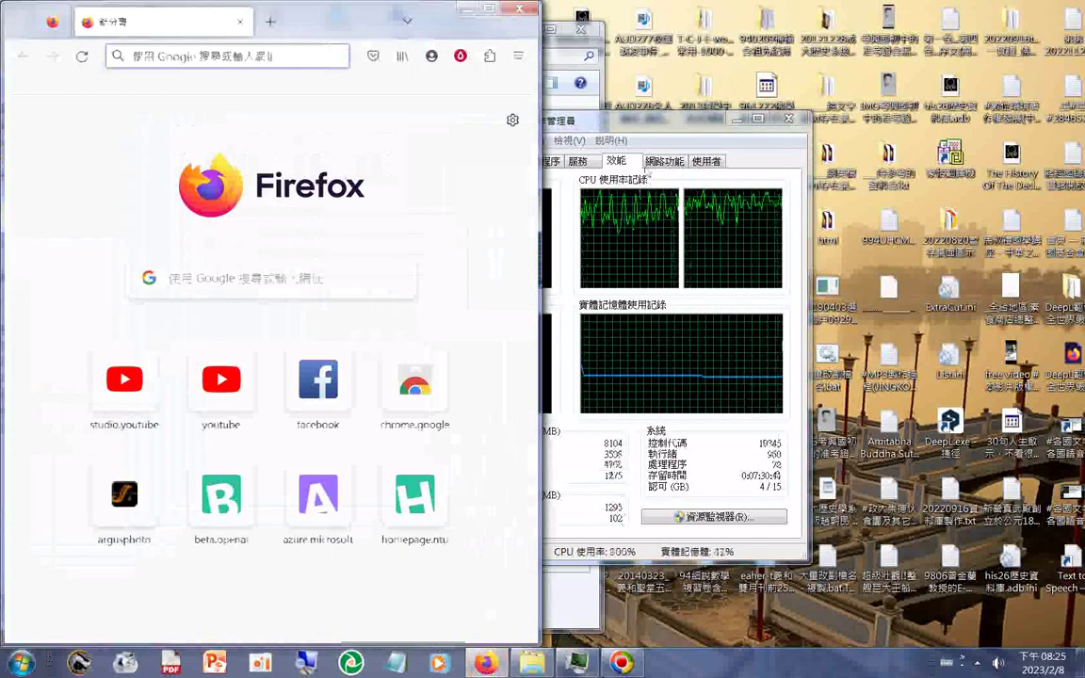
drag(649, 126, 739, 81)
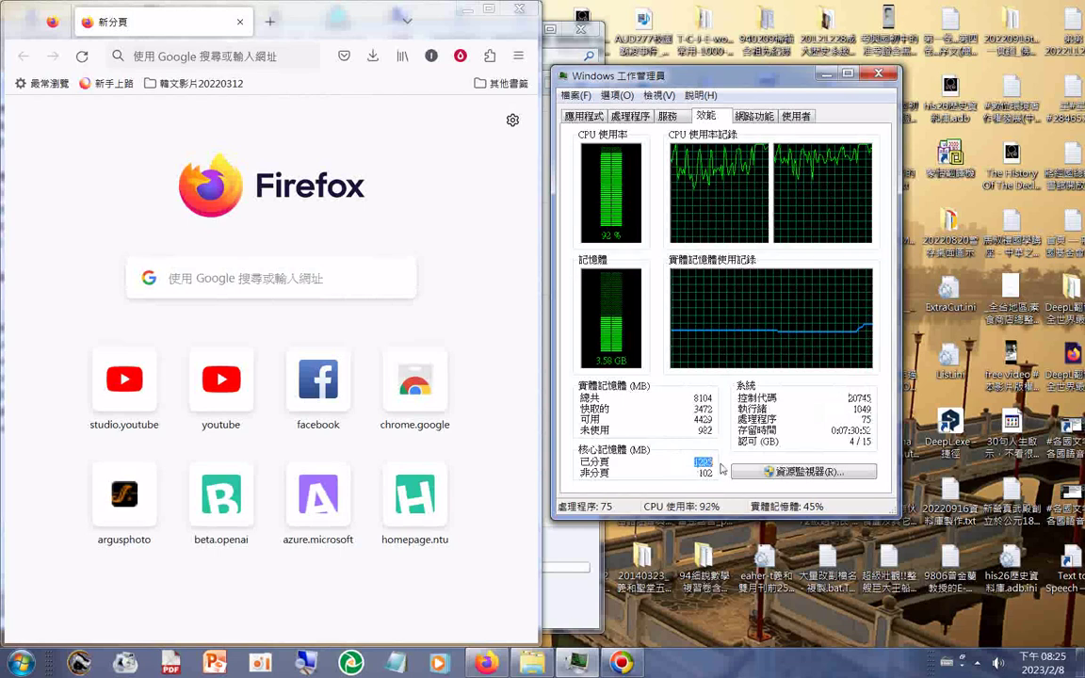
- Open Resource Monitor and examine network, disk and memory usage per process, going through the whole memory process list
click(780, 476)
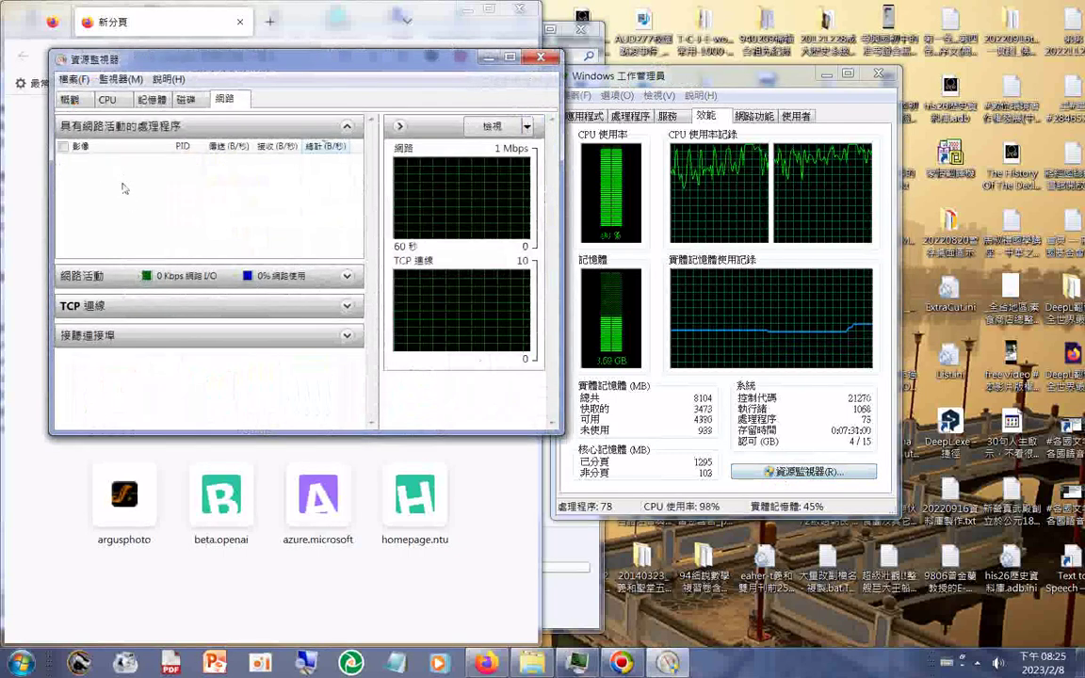
click(187, 99)
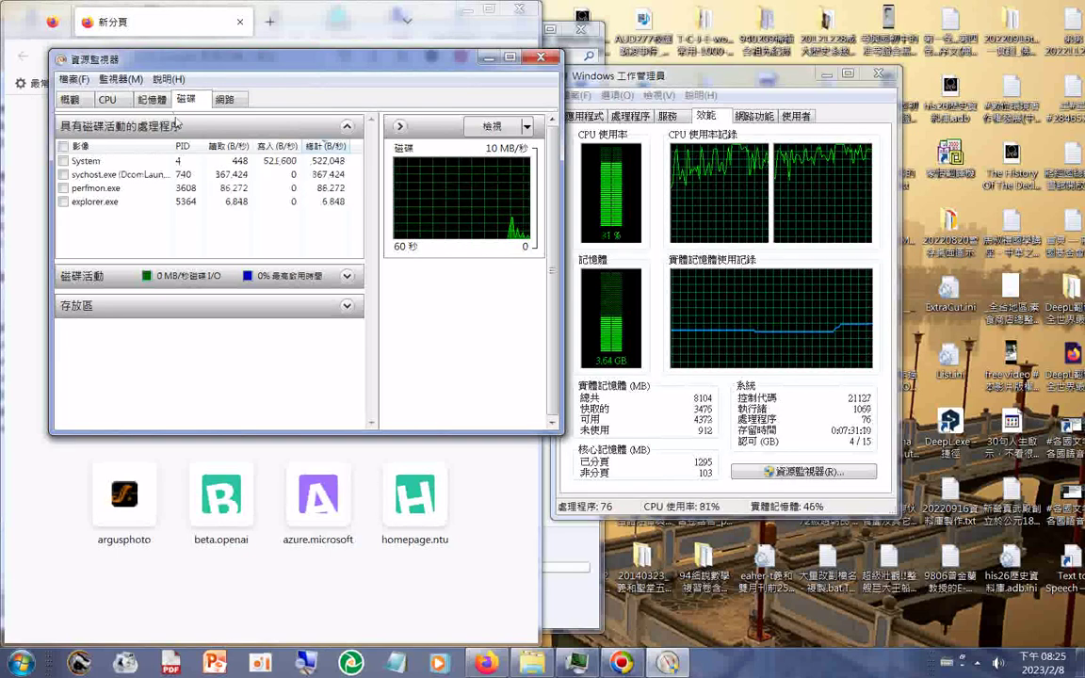
click(149, 98)
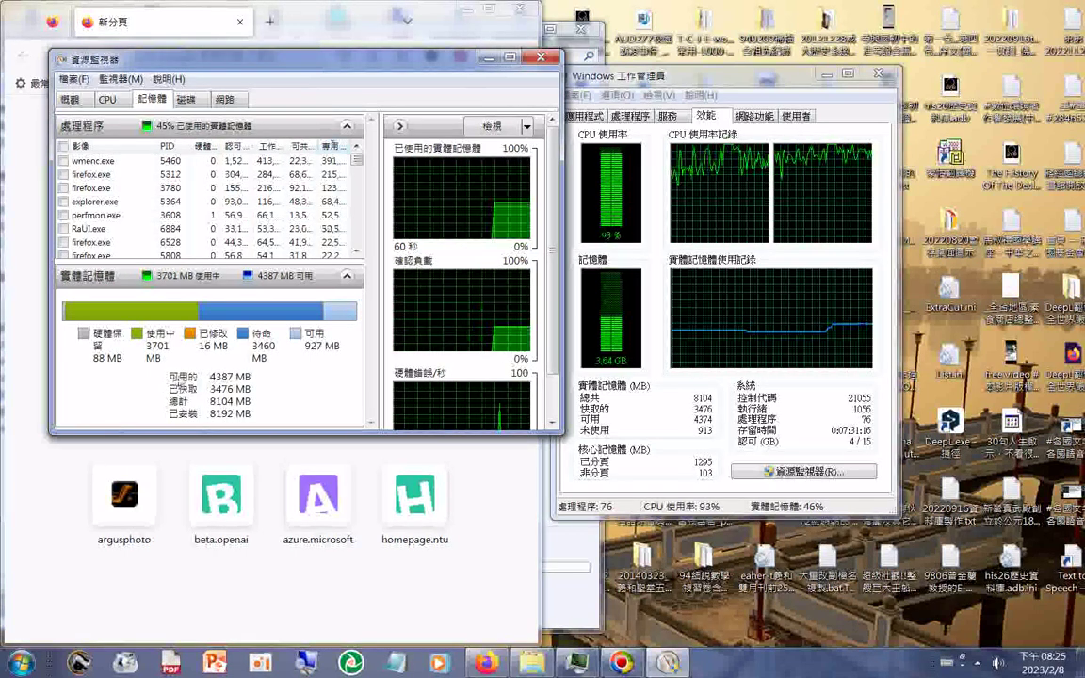
mouse_move(163, 378)
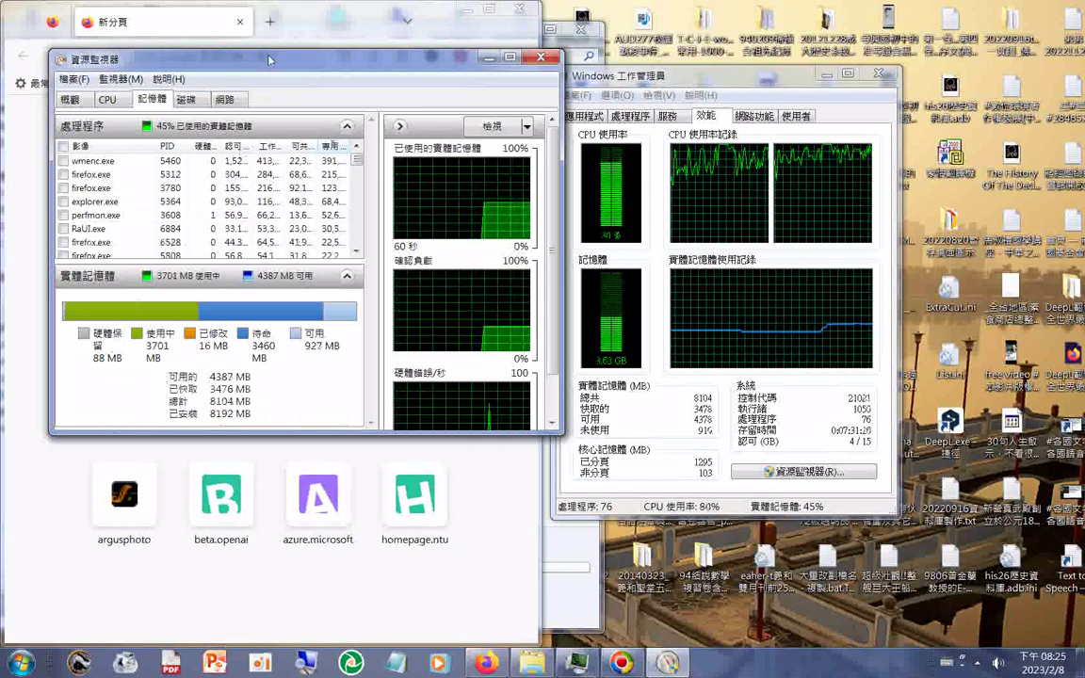
drag(238, 58, 309, 16)
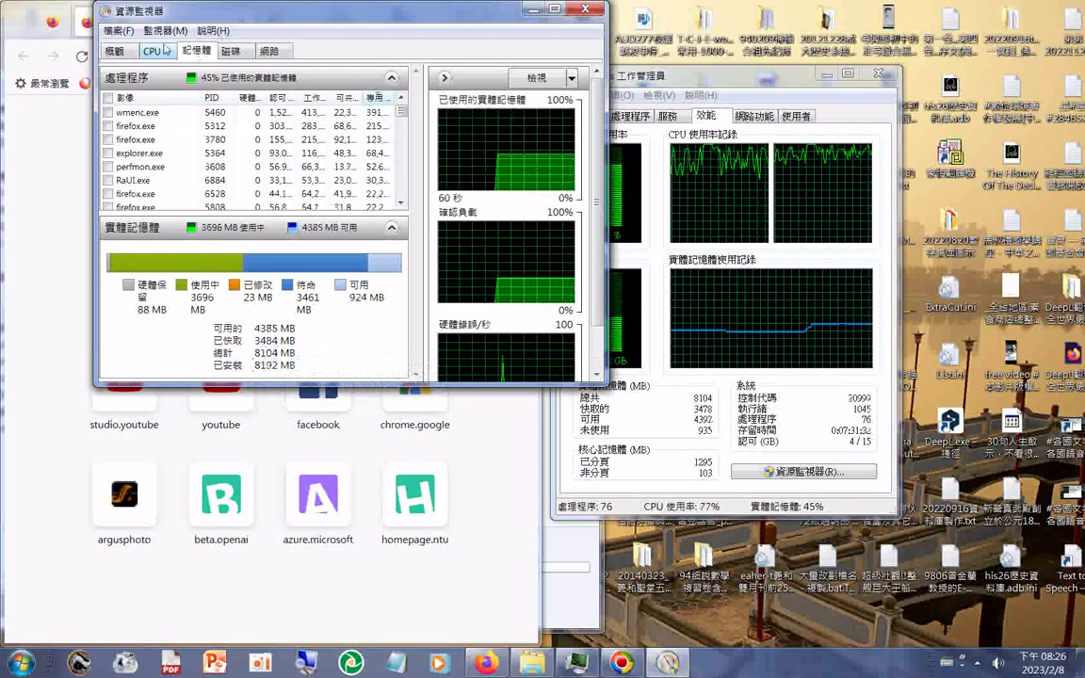
drag(401, 114, 401, 200)
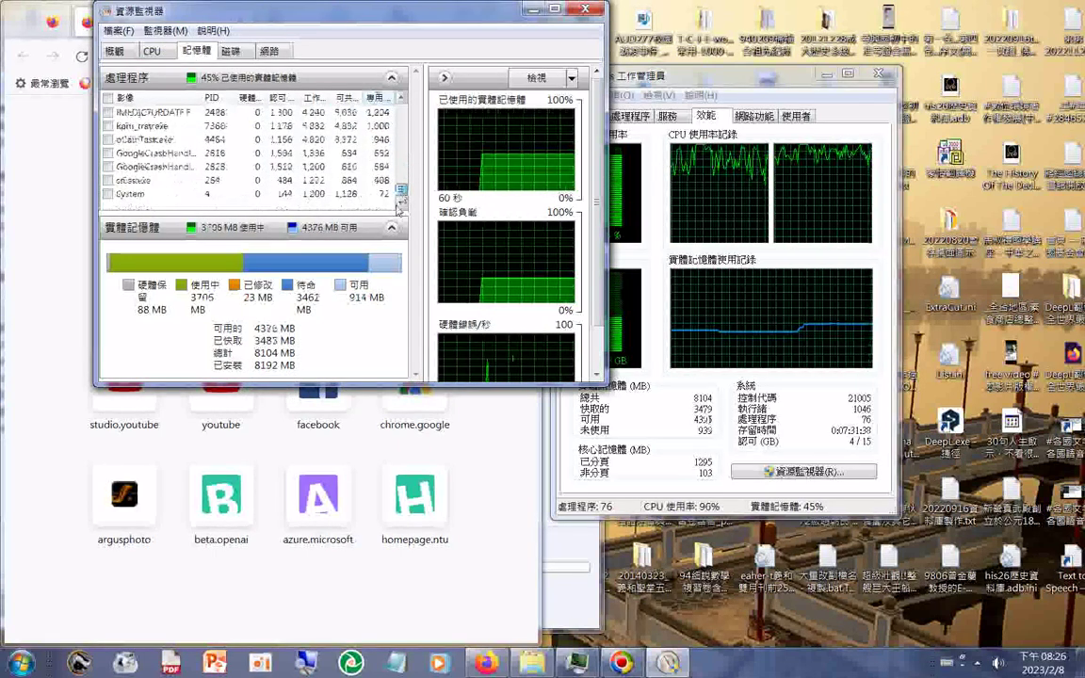
- Examine CPU usage per process in Resource Monitor down to the end of the list, and show the overview
click(162, 51)
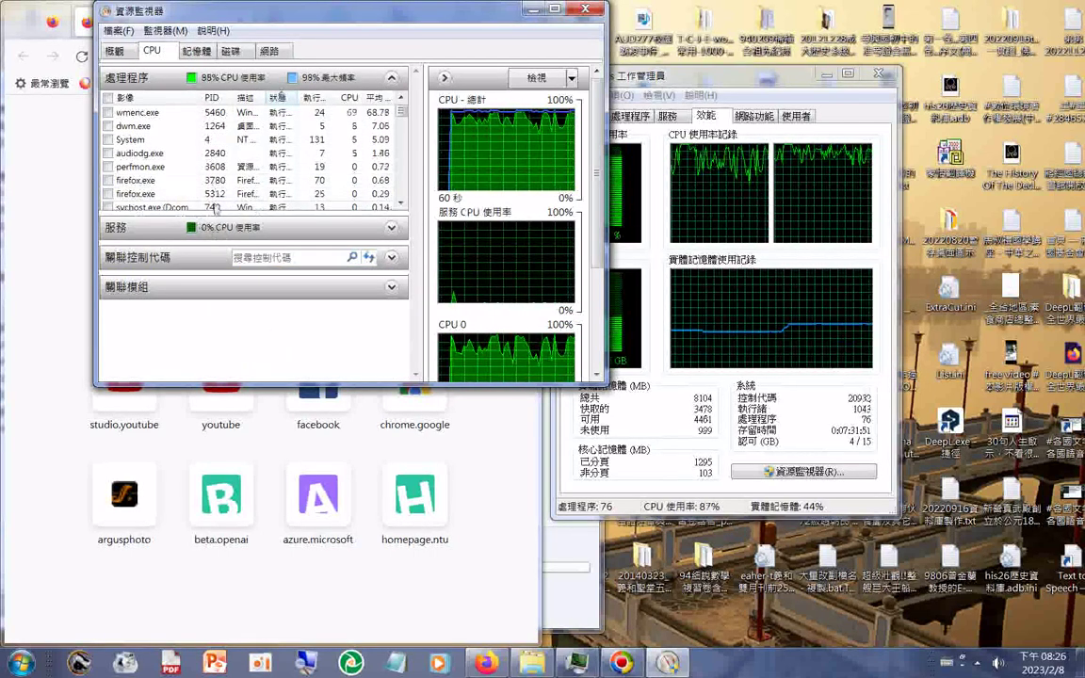
drag(401, 114, 401, 132)
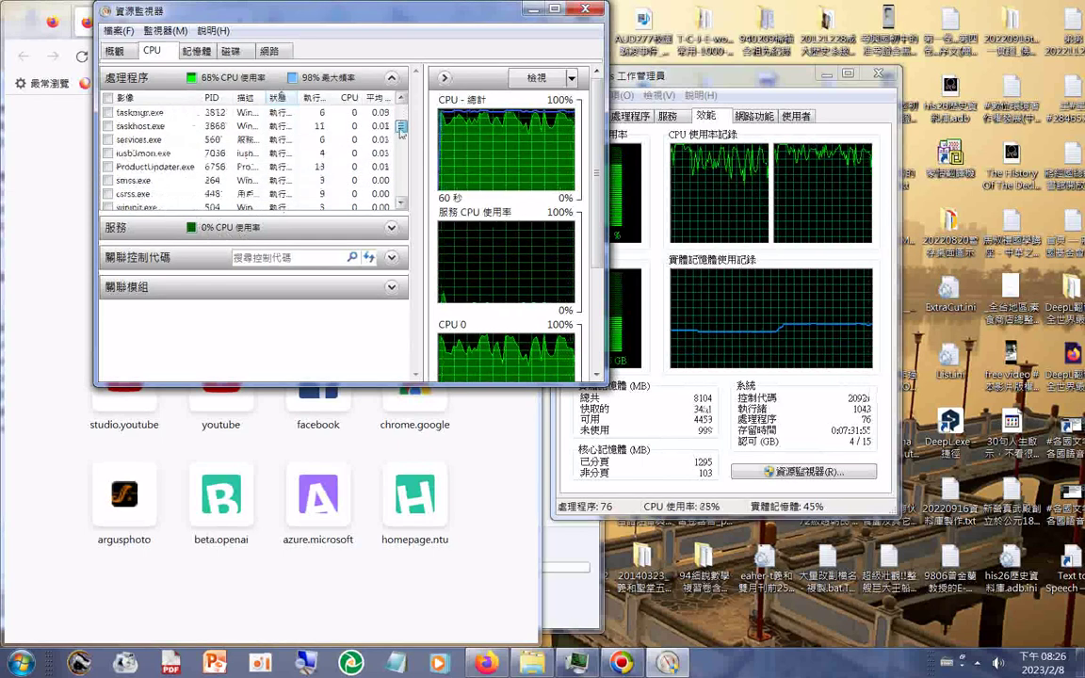
drag(402, 132, 399, 147)
drag(398, 148, 391, 195)
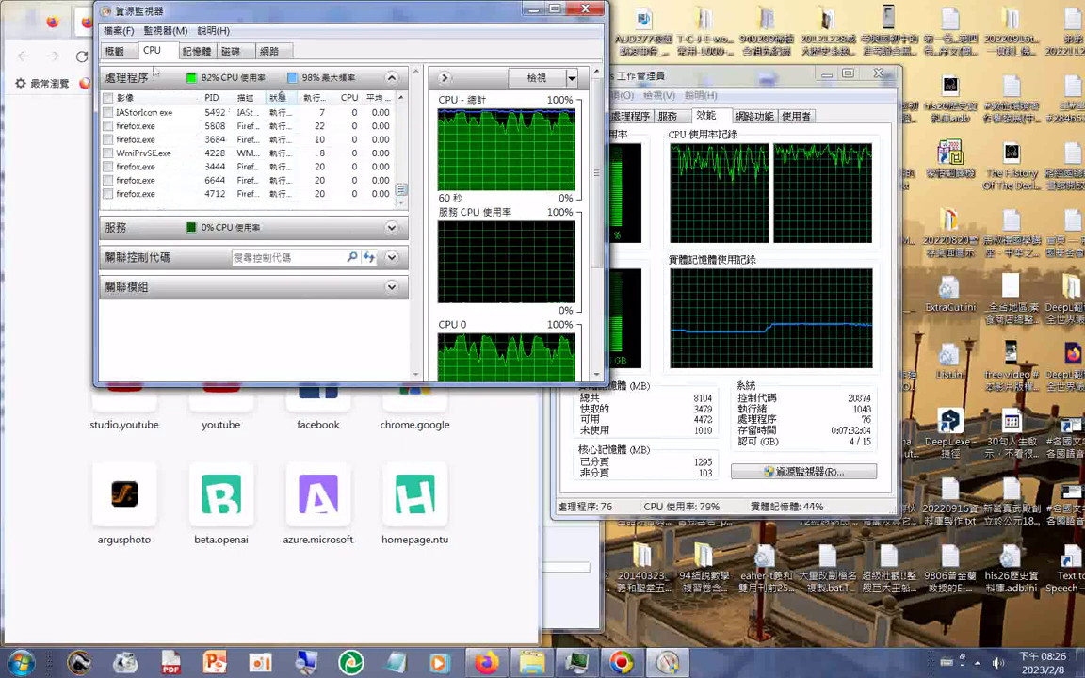
click(115, 51)
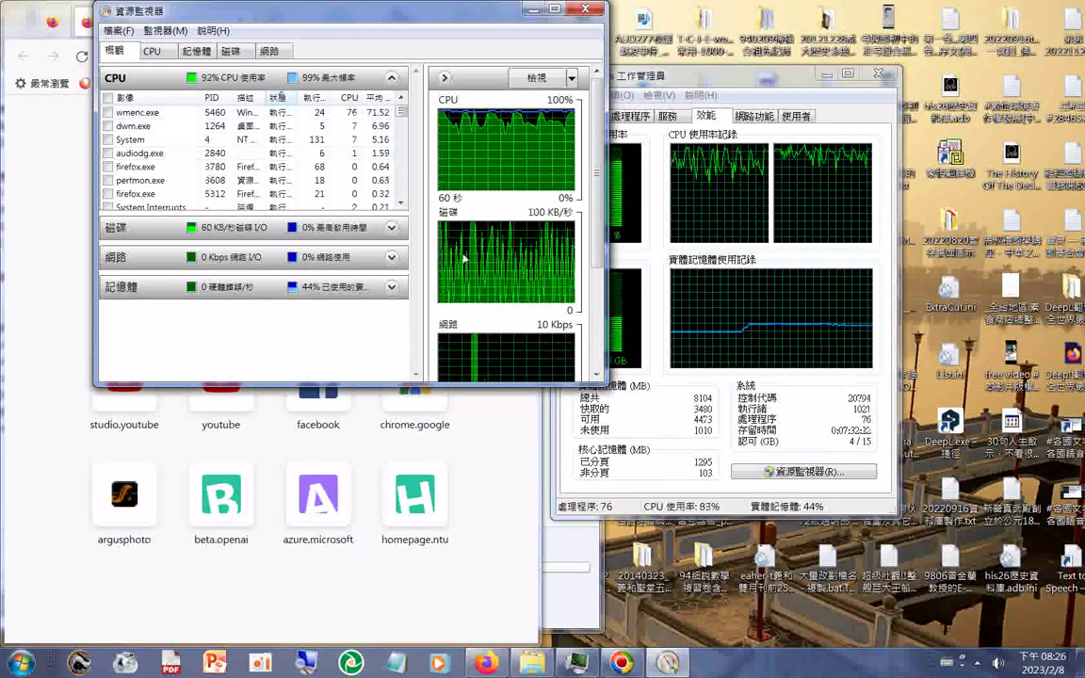
- Move Task Manager away from Resource Monitor, show its running applications and select the 20220529_1024_768 Windows Media Encoder task
drag(694, 77, 765, 58)
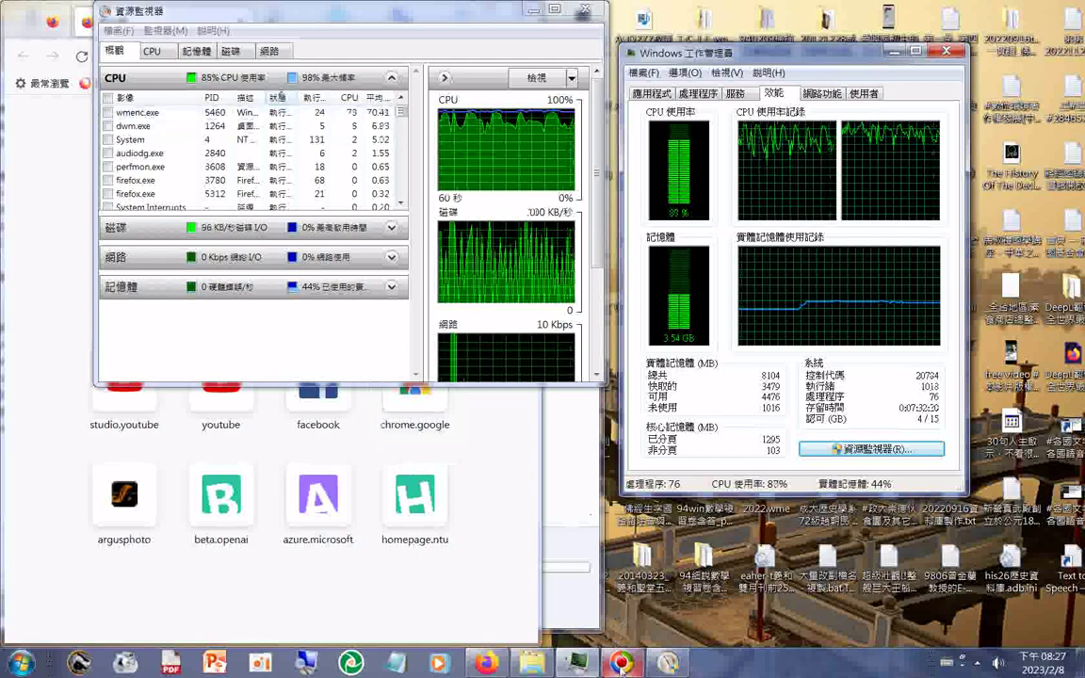
mouse_move(622, 664)
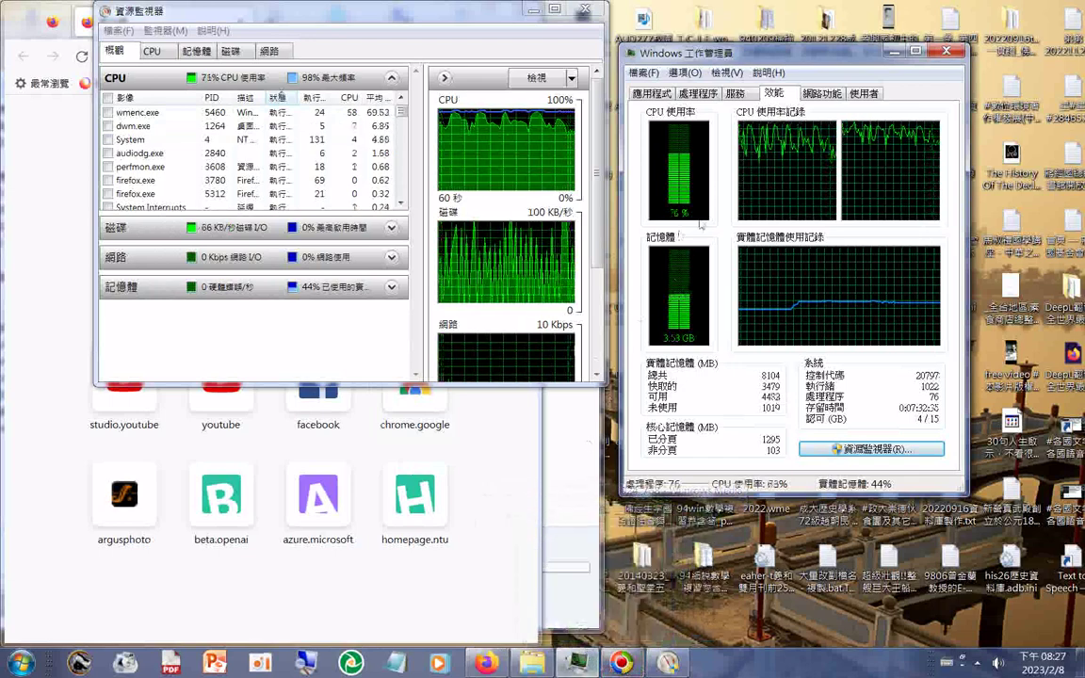
key(ctrl+shift+Tab)
key(ctrl+shift+Tab)
key(ctrl+shift+Tab)
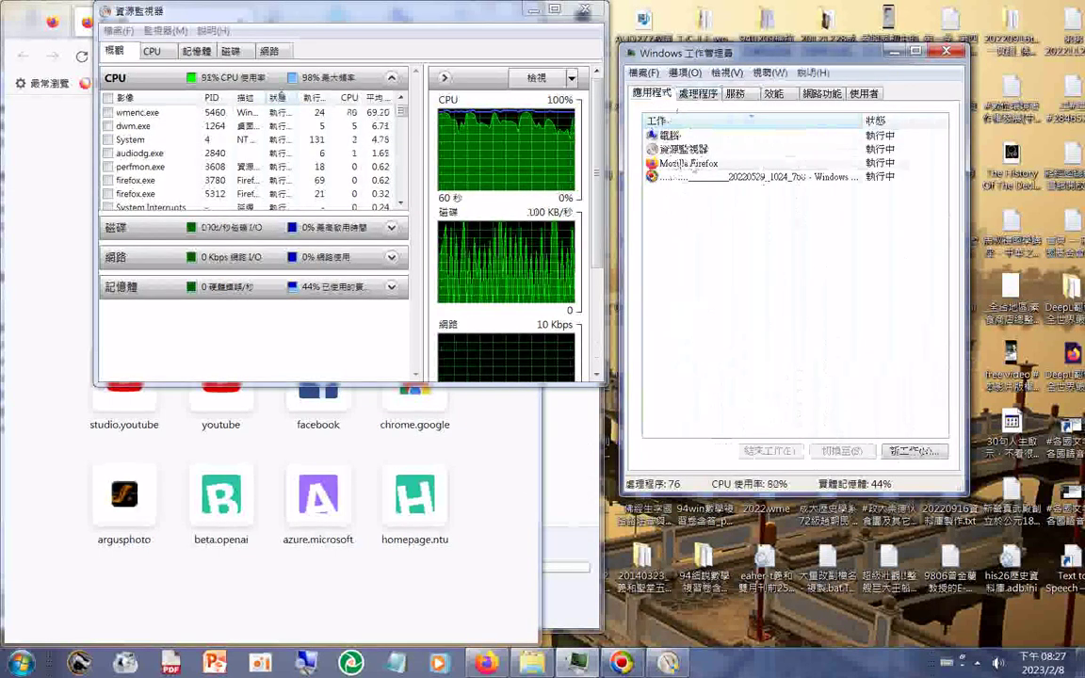
click(825, 182)
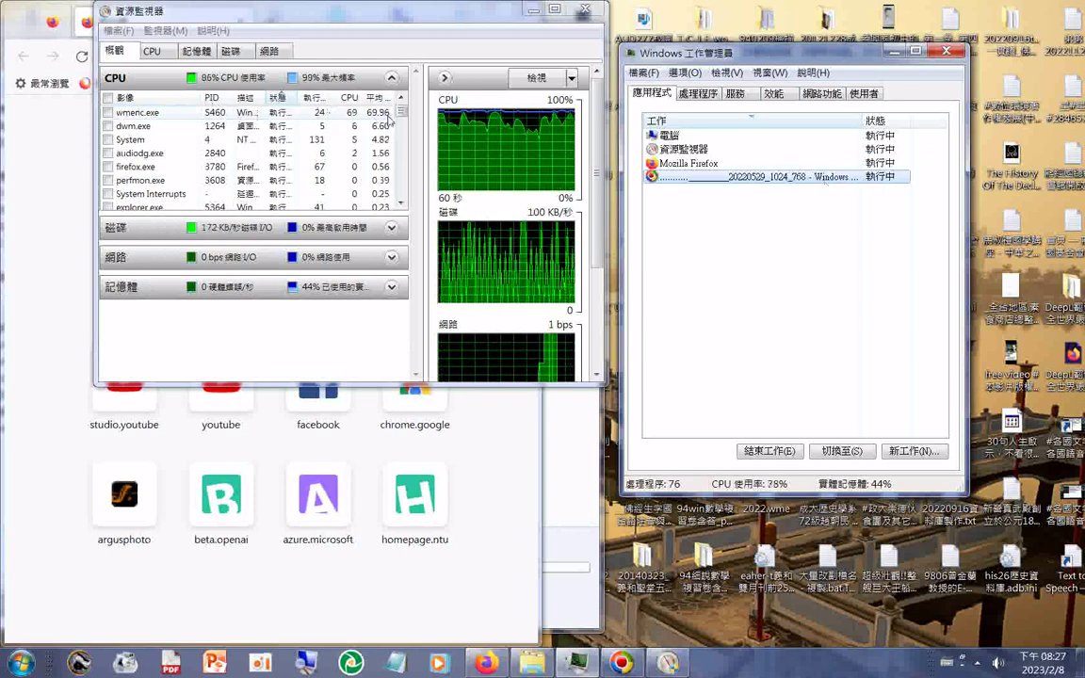
- Look through Resource Monitor's overview process list and recheck its disk, memory, CPU and network readings
click(400, 191)
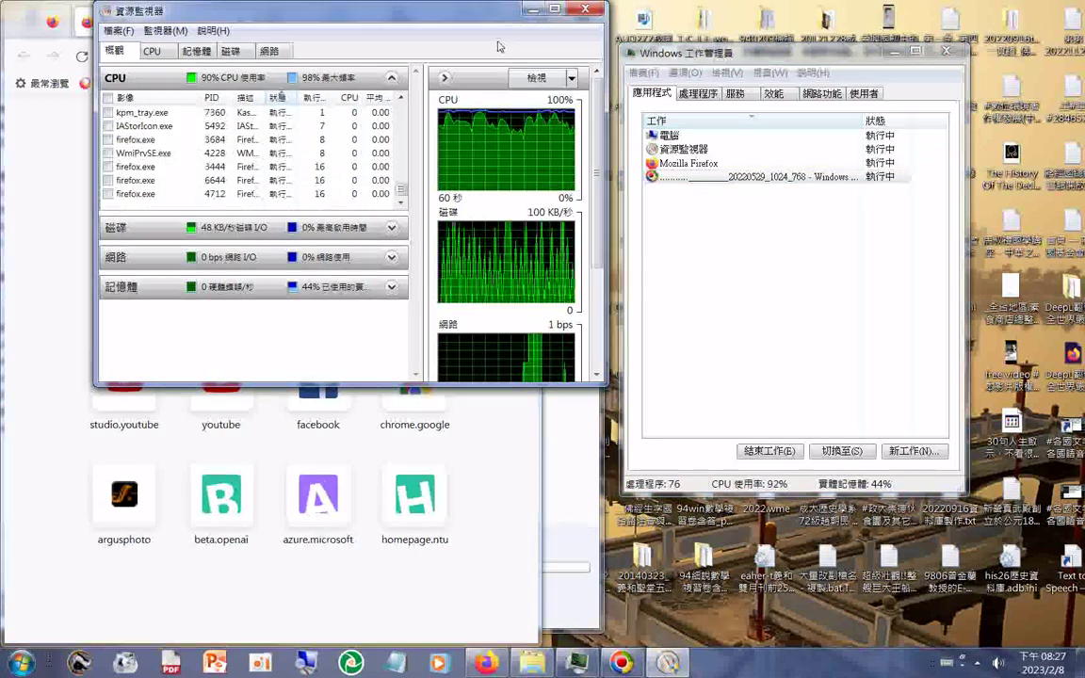
click(228, 52)
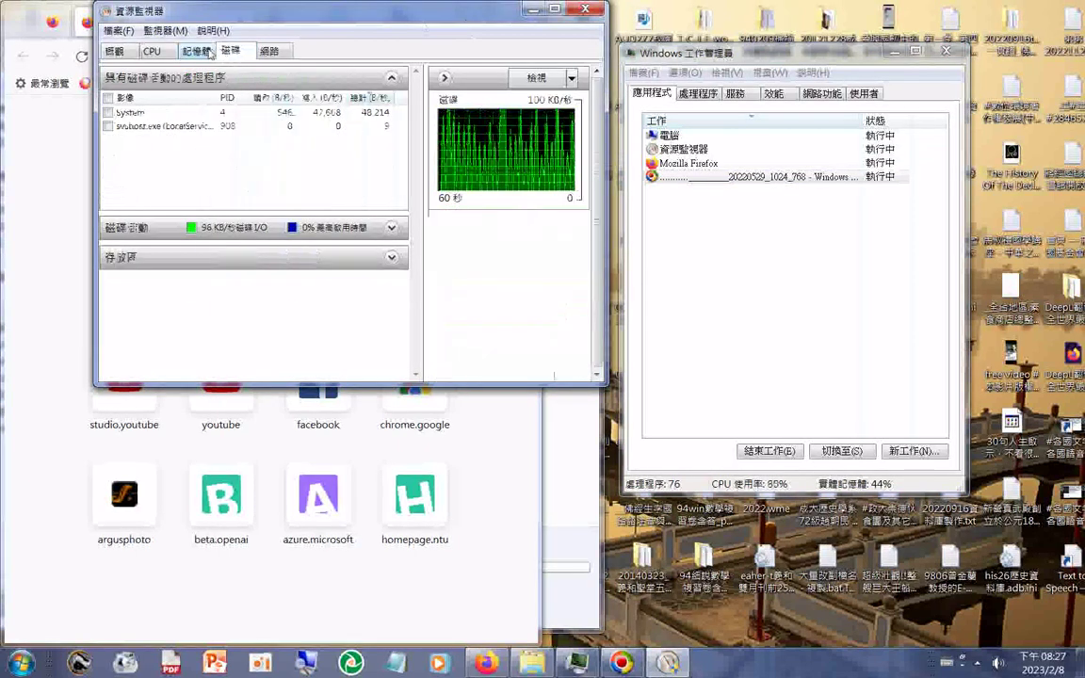
click(197, 51)
click(153, 52)
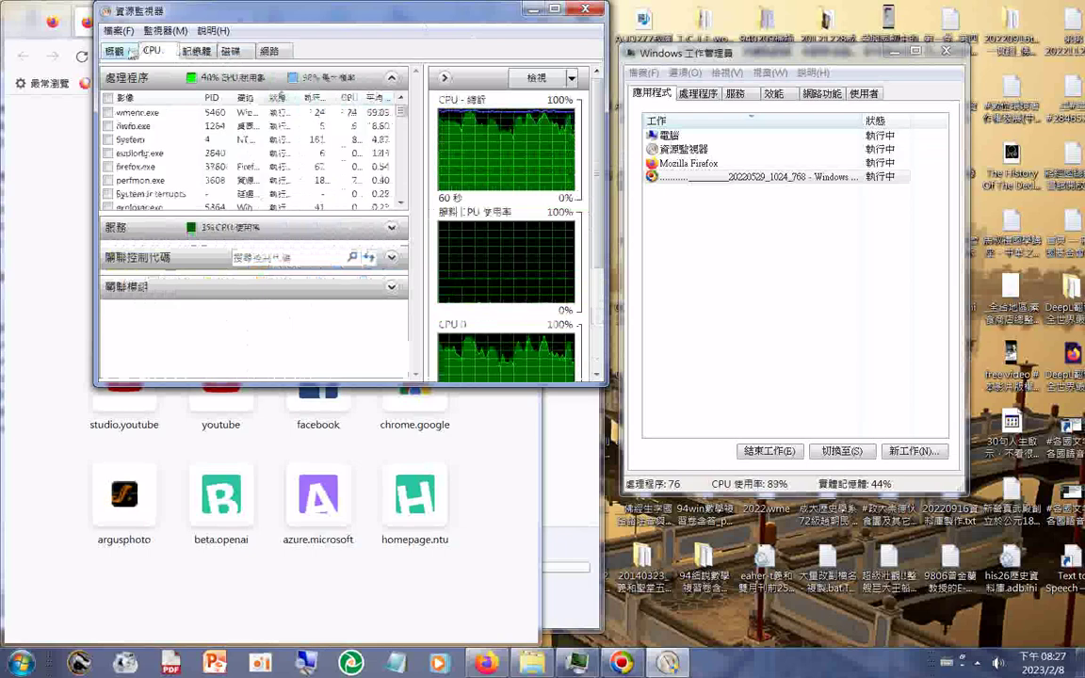
click(114, 52)
click(267, 52)
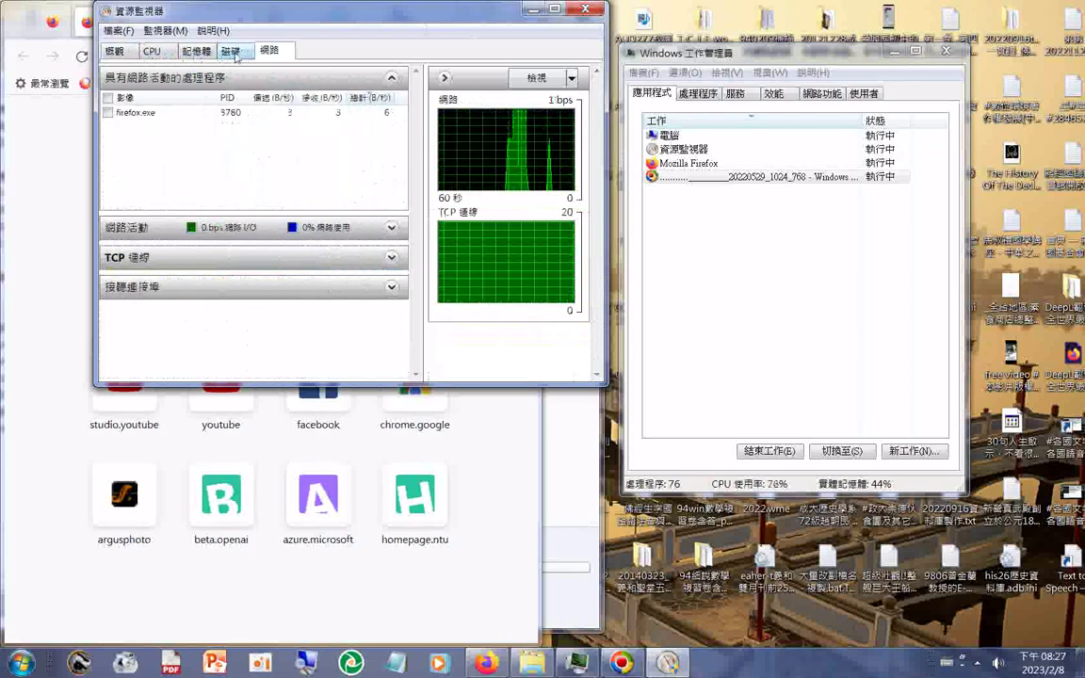
click(229, 52)
- Move Resource Monitor down over the desktop and close it
drag(400, 14, 393, 19)
drag(467, 9, 528, 170)
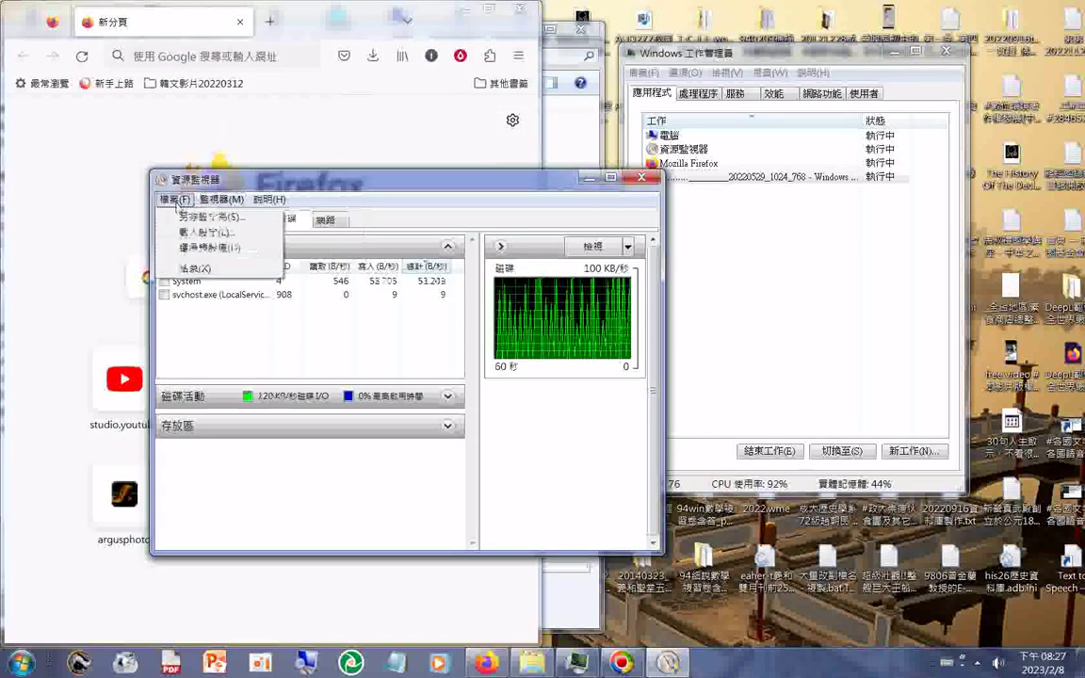
click(641, 178)
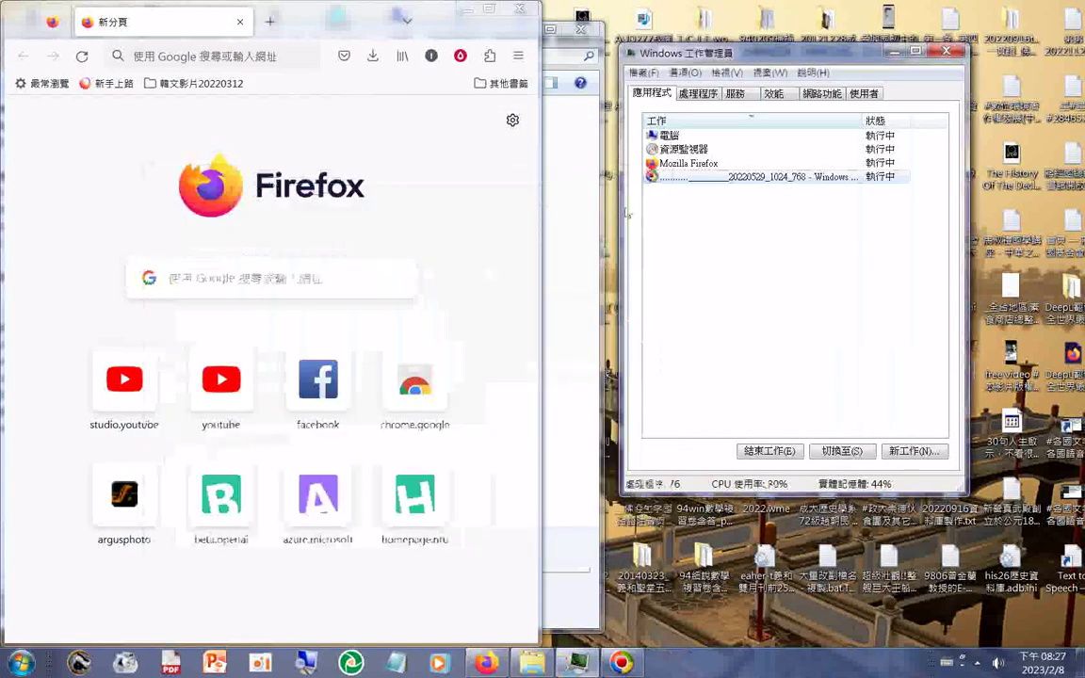
- Return to Task Manager and check the services list and the performance graphs
click(582, 664)
click(584, 665)
click(584, 665)
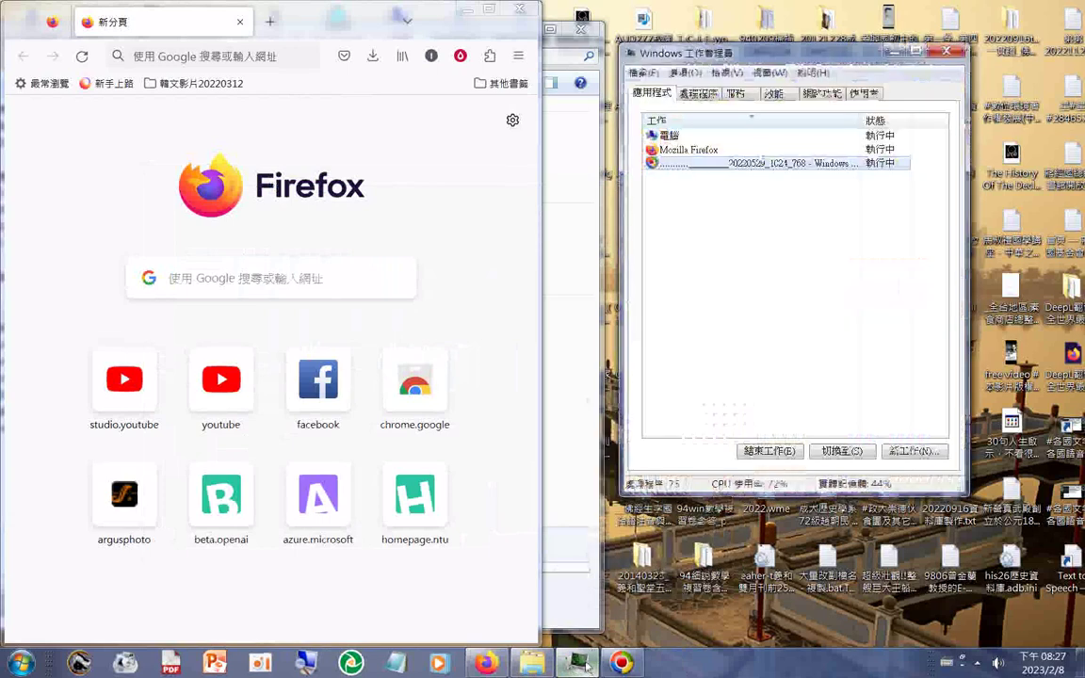
click(734, 94)
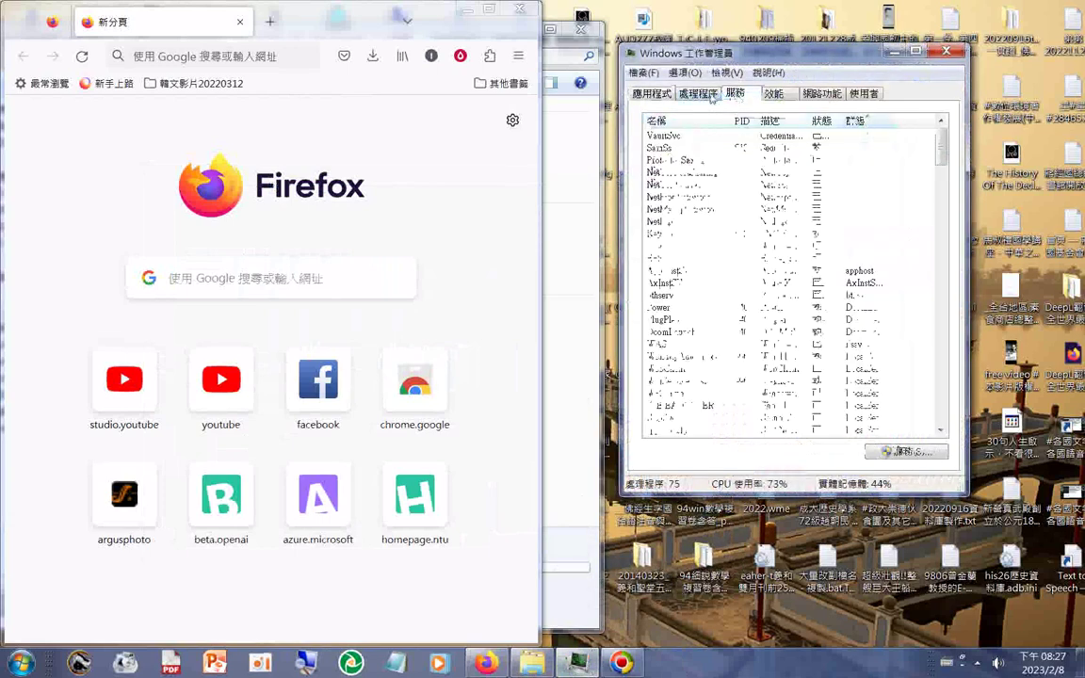
click(774, 93)
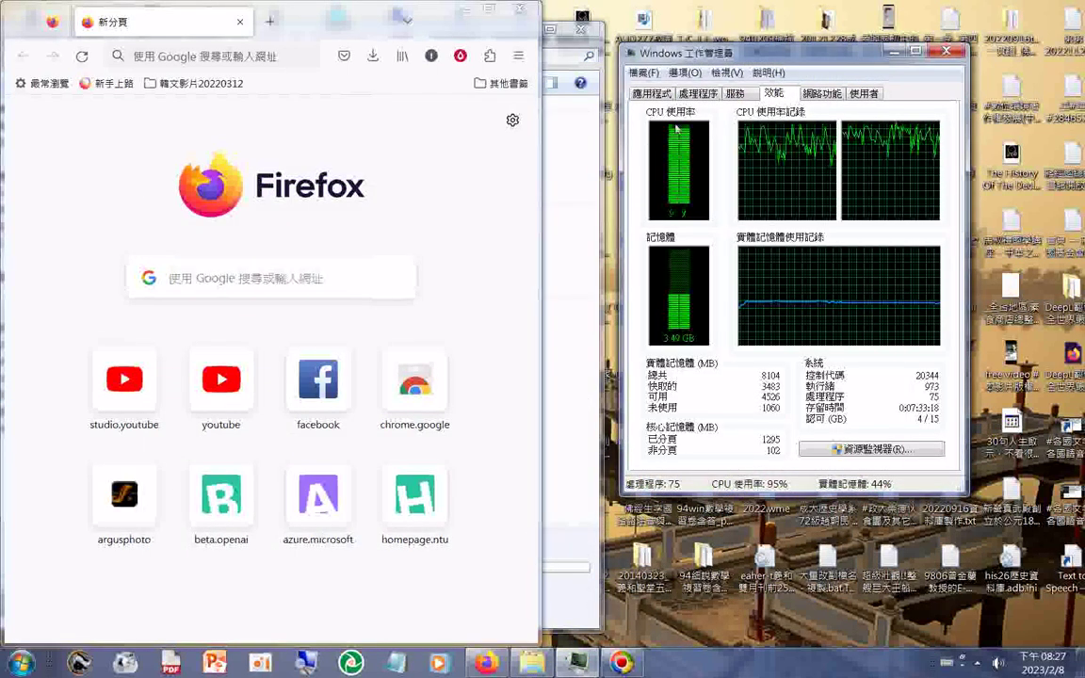